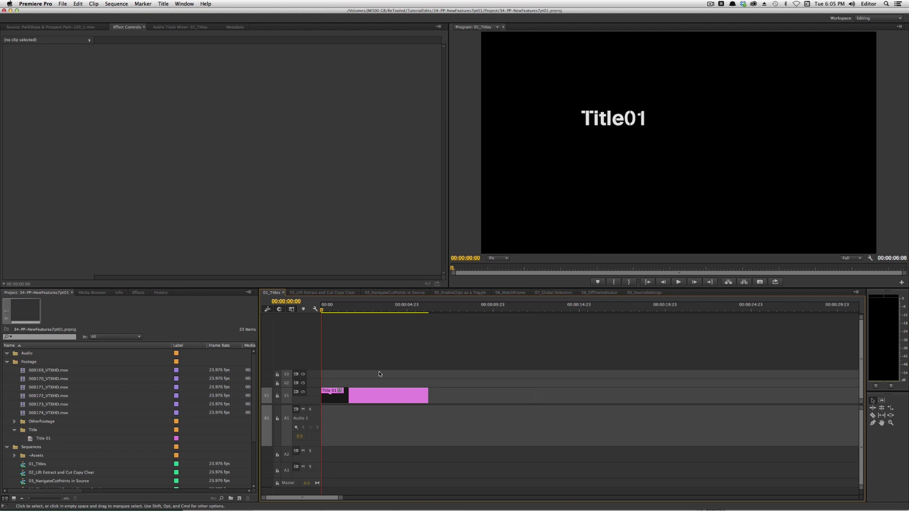
Step: Reveal Title 01 in the project and overwrite a second instance at 00:00:07:11
key("d")
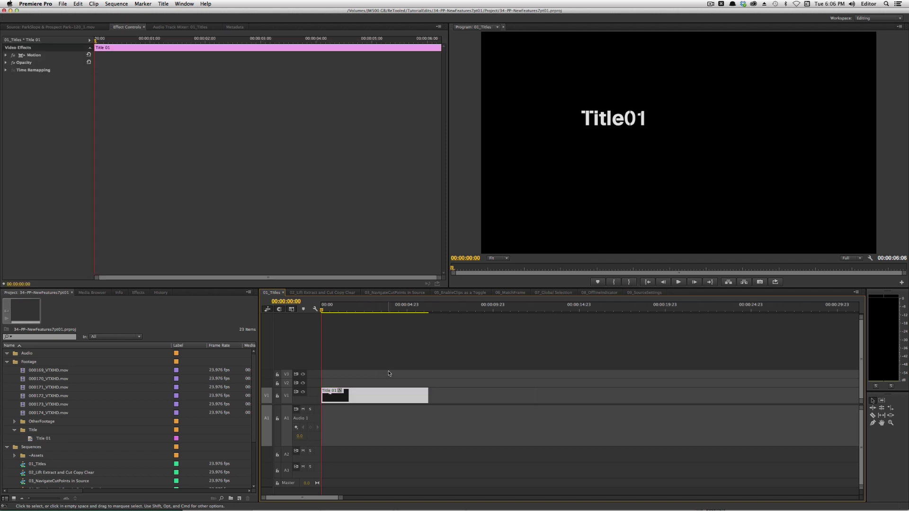
right_click(375, 397)
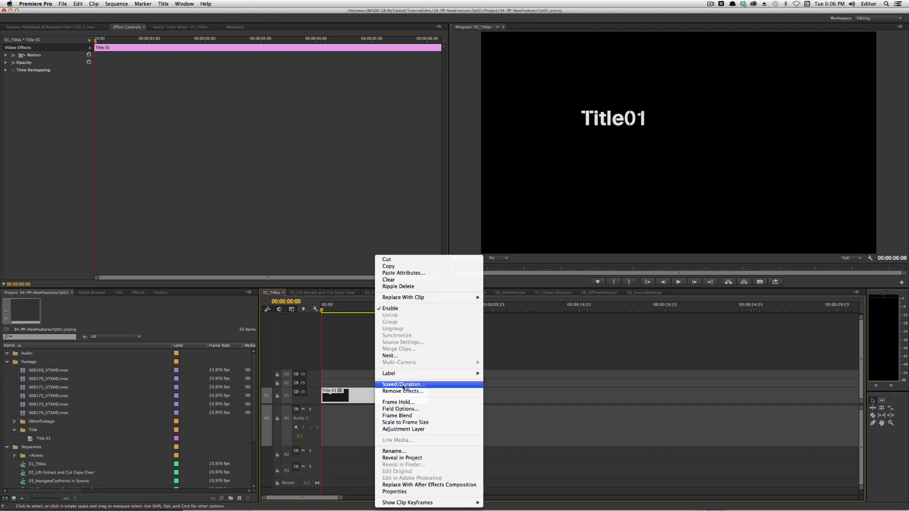
left_click(427, 458)
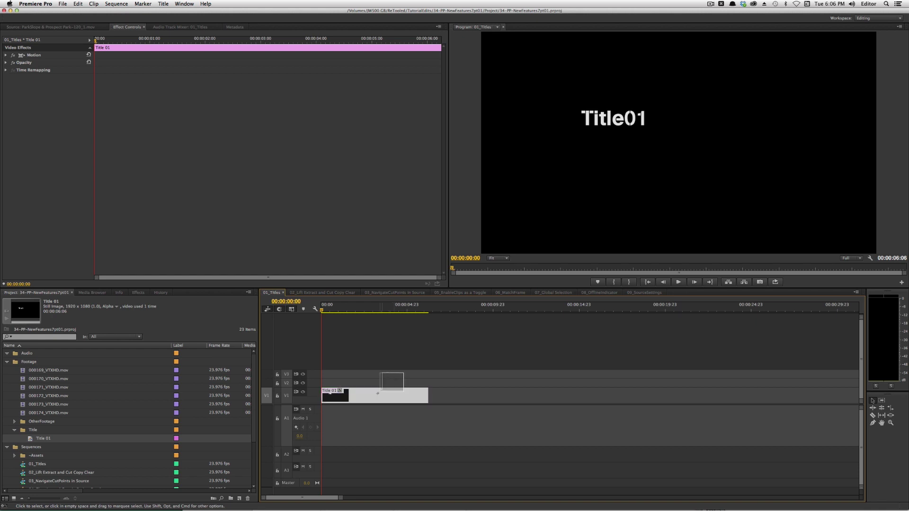
left_click(450, 312)
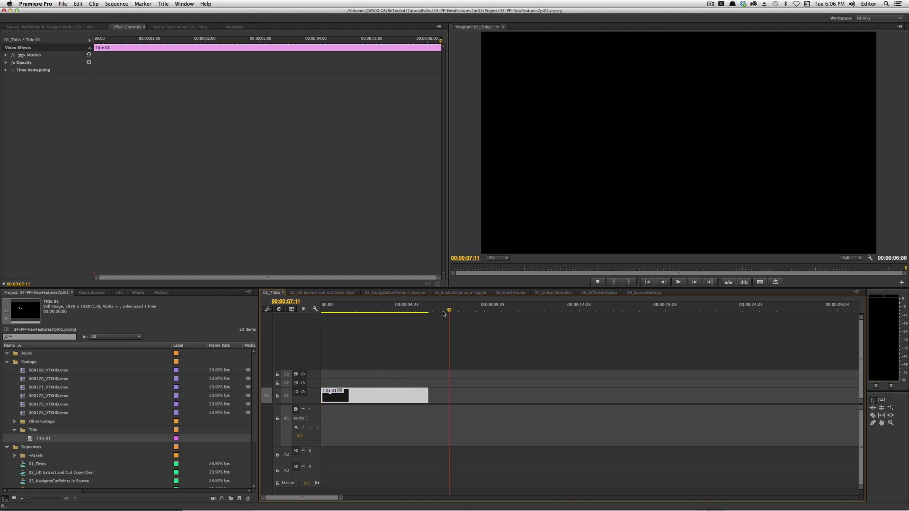
key("period")
Step: Change the title text from Title01 to Title02 in the titler
left_click(472, 311)
double_click(487, 397)
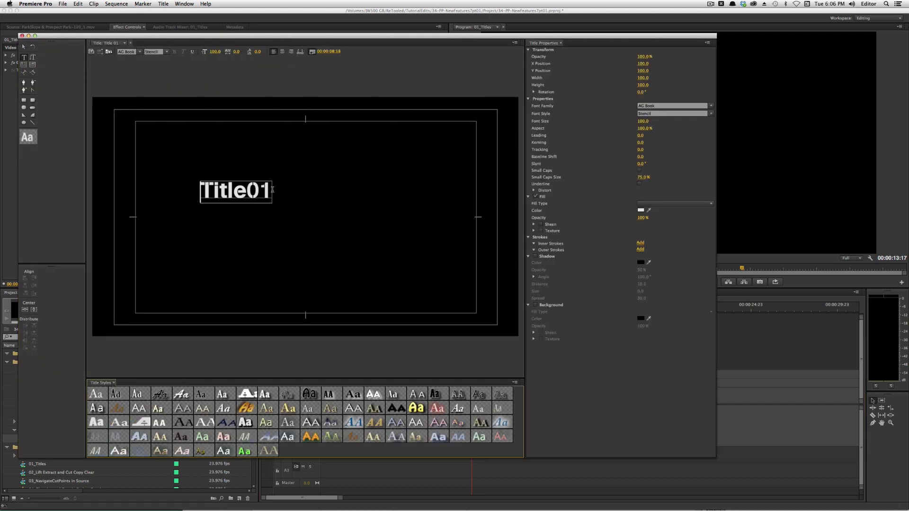
left_click_drag(260, 190, 268, 188)
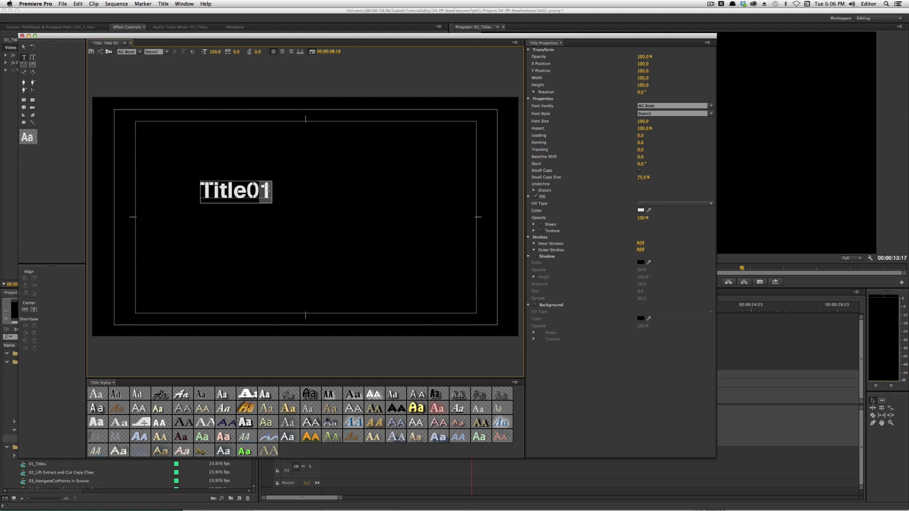
type("2")
left_click(22, 36)
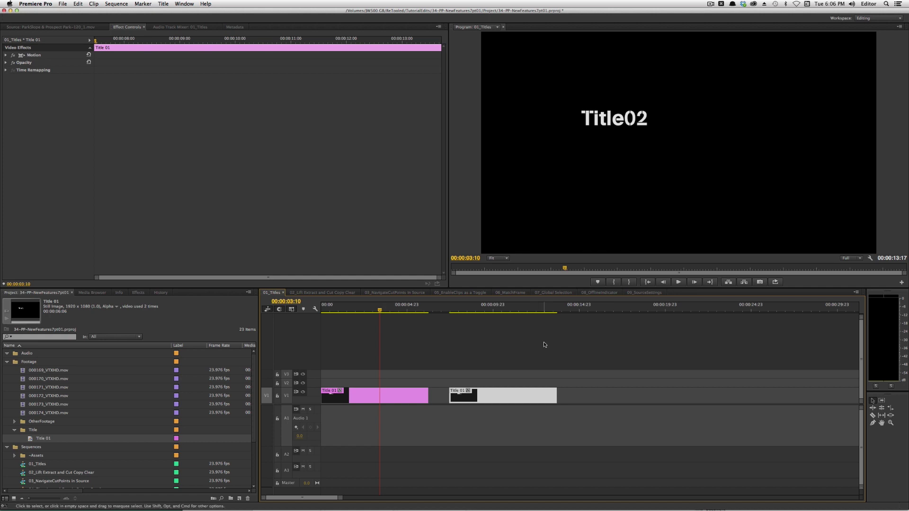
Step: Delete the second title clip and change the title text back to Title01
left_click_drag(524, 359, 504, 392)
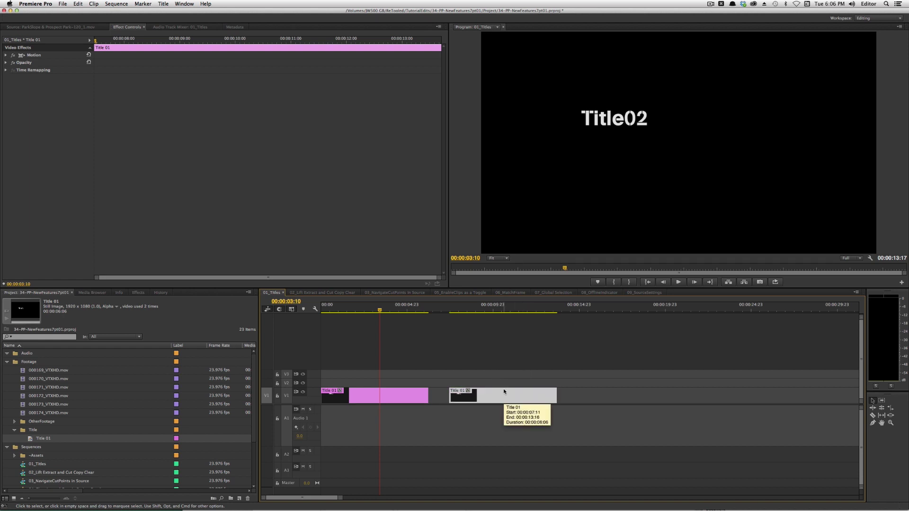
key("Delete")
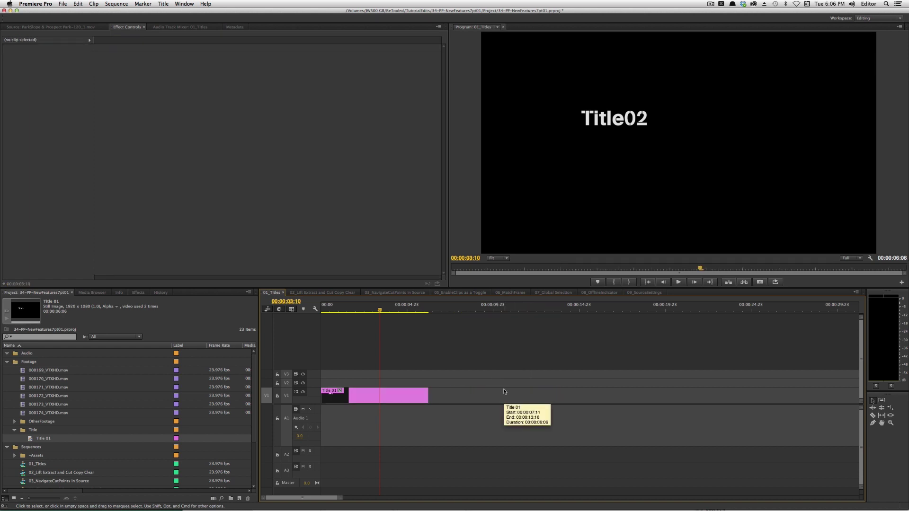
double_click(379, 403)
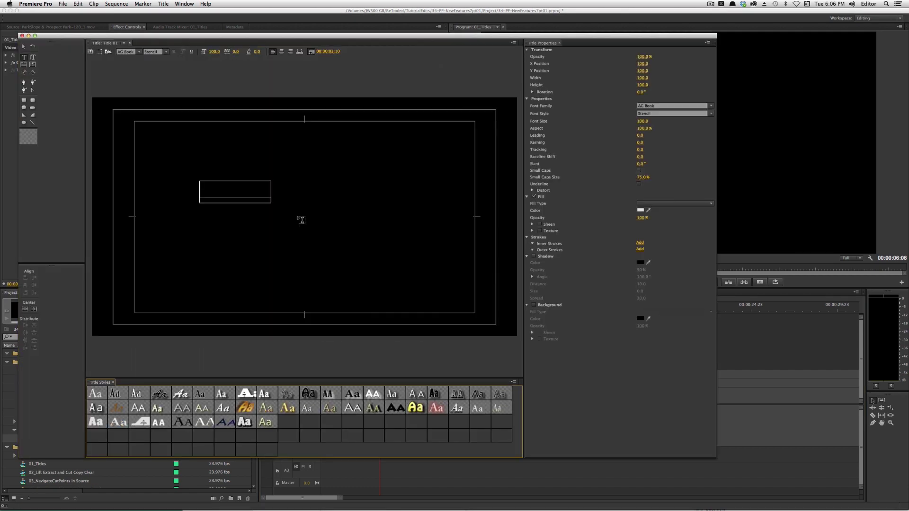
left_click_drag(258, 192, 280, 196)
type("1")
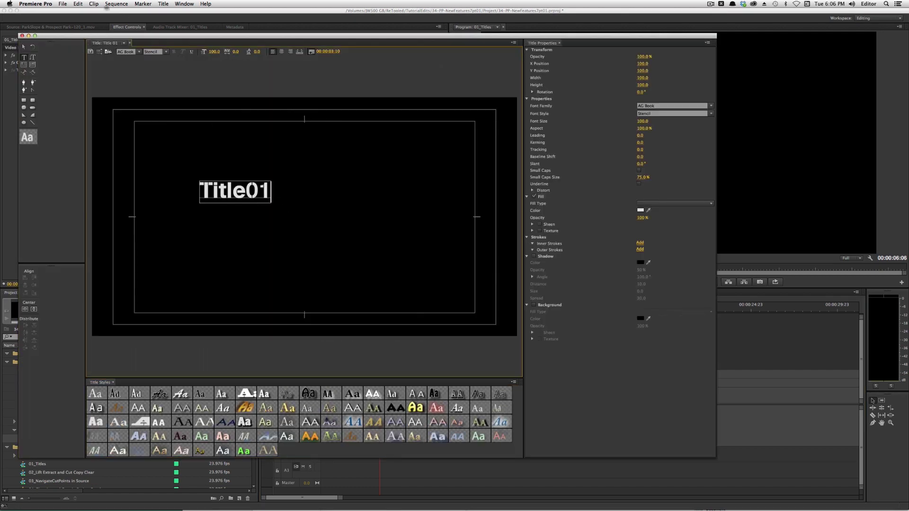
Step: Option-drag the title clip right on V1 to create an independent Title 01 Copy 01
left_click(22, 36)
left_click_drag(370, 396, 518, 399)
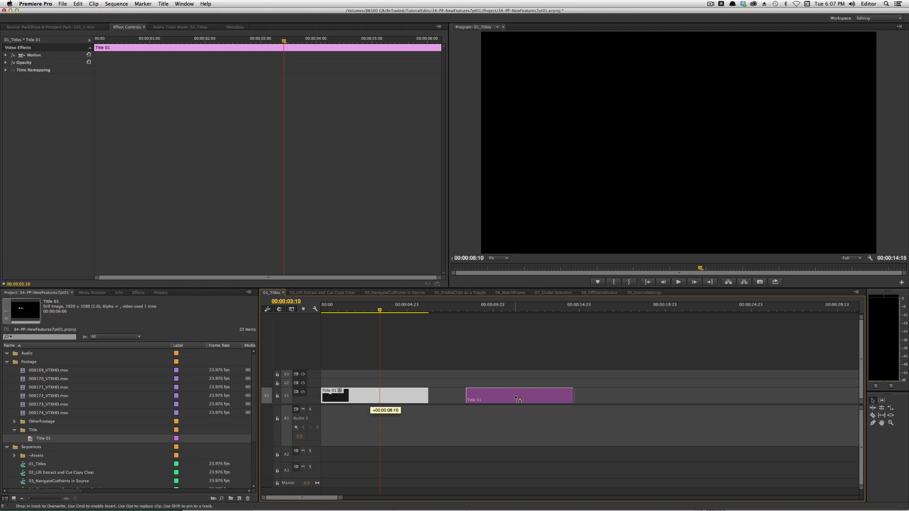
left_click_drag(518, 398, 518, 399)
Step: Retype Title 01 Copy 01's digits as 02, then scrub back to compare with the original Title01
left_click(505, 311)
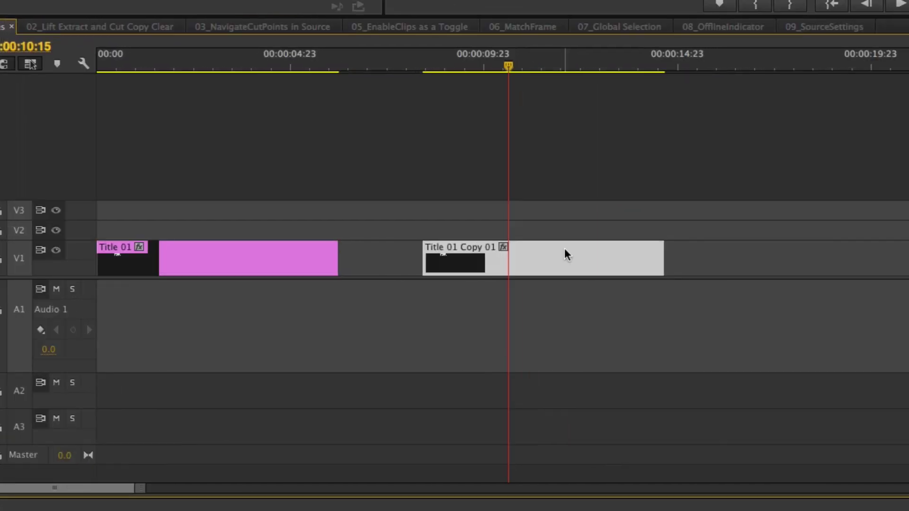
double_click(753, 252)
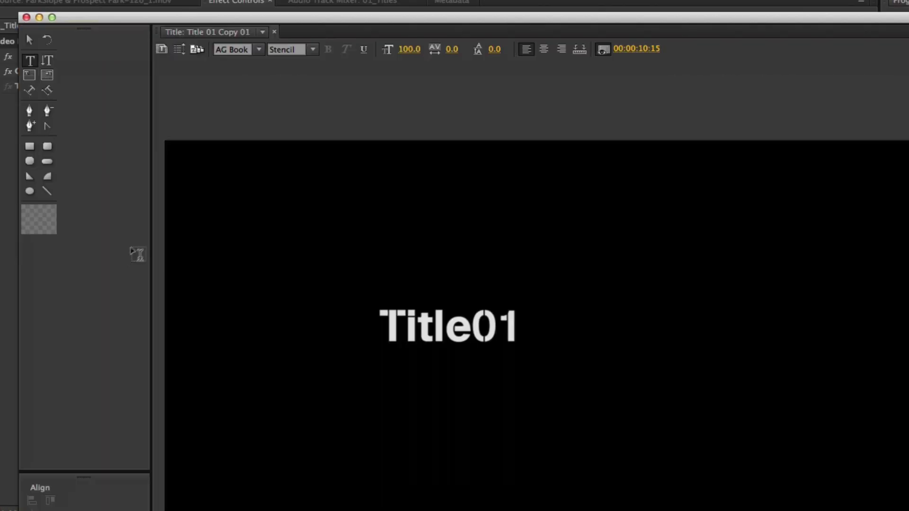
left_click(471, 329)
left_click_drag(472, 329, 553, 344)
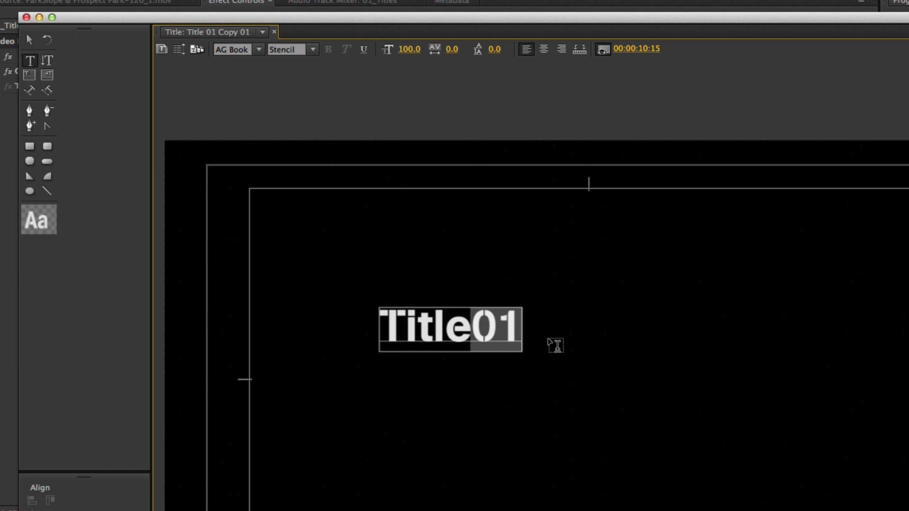
type("02")
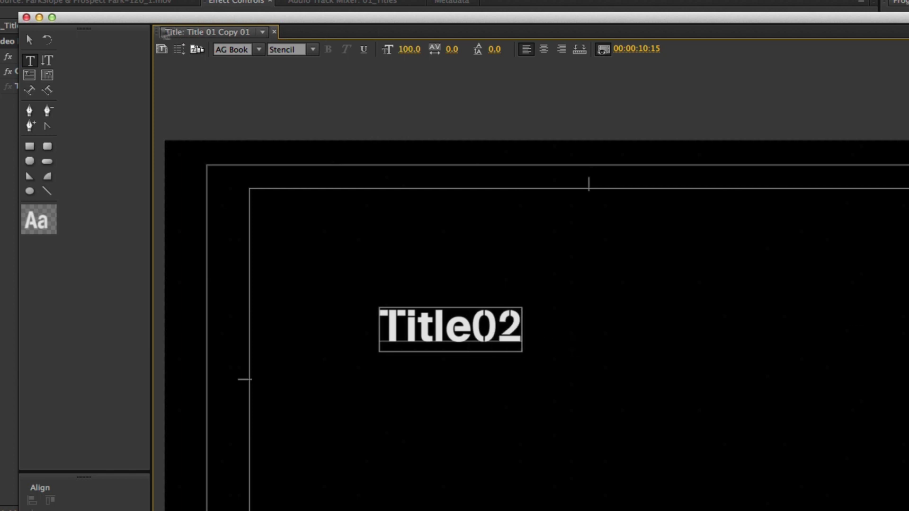
left_click(26, 17)
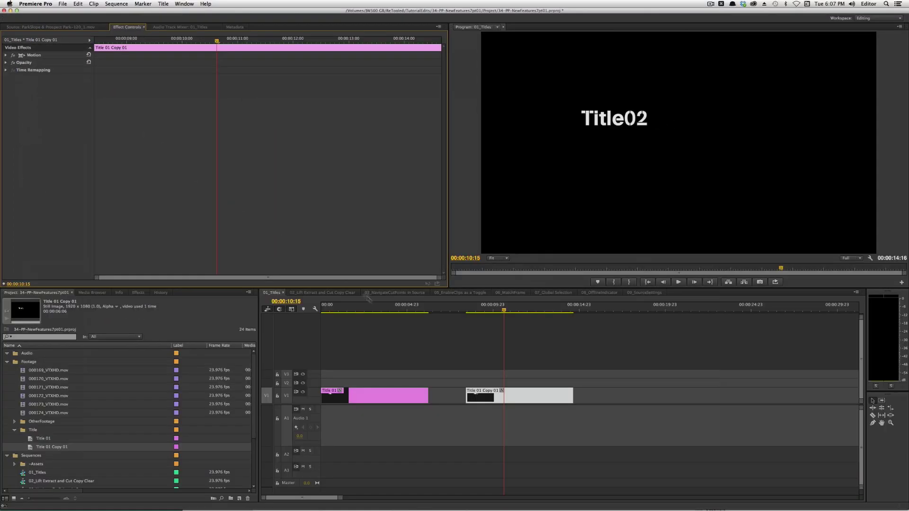
left_click(490, 311)
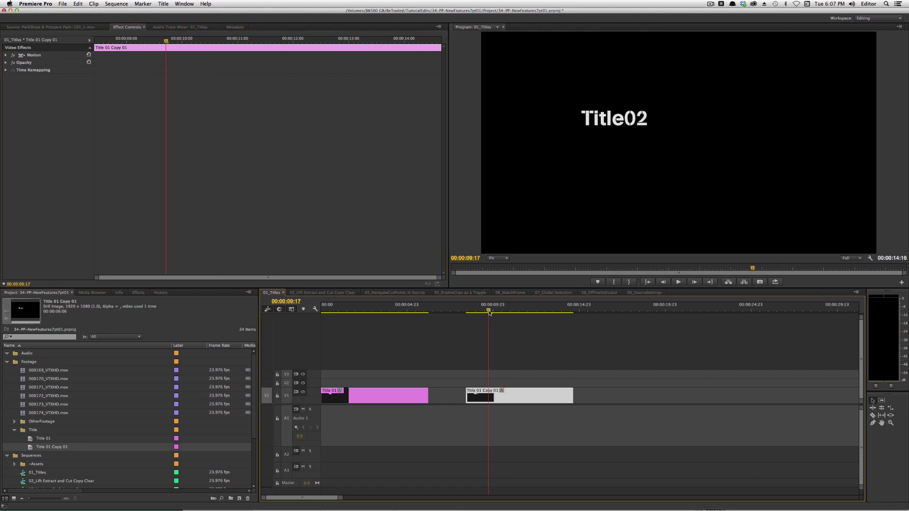
left_click_drag(489, 312, 542, 337)
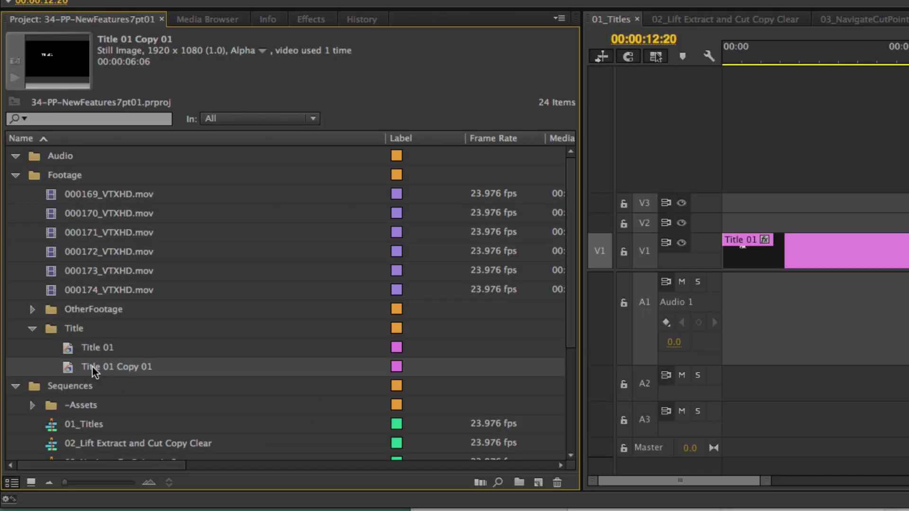
Step: Rename the Project panel item 'Title 01 Copy 01' to 'Title 02'
left_click(95, 368)
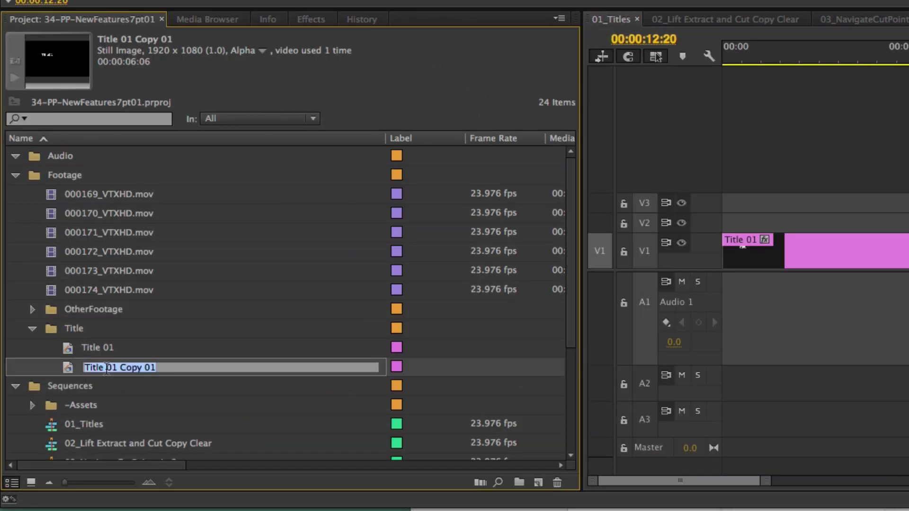
left_click(112, 368)
left_click(347, 381, "shift")
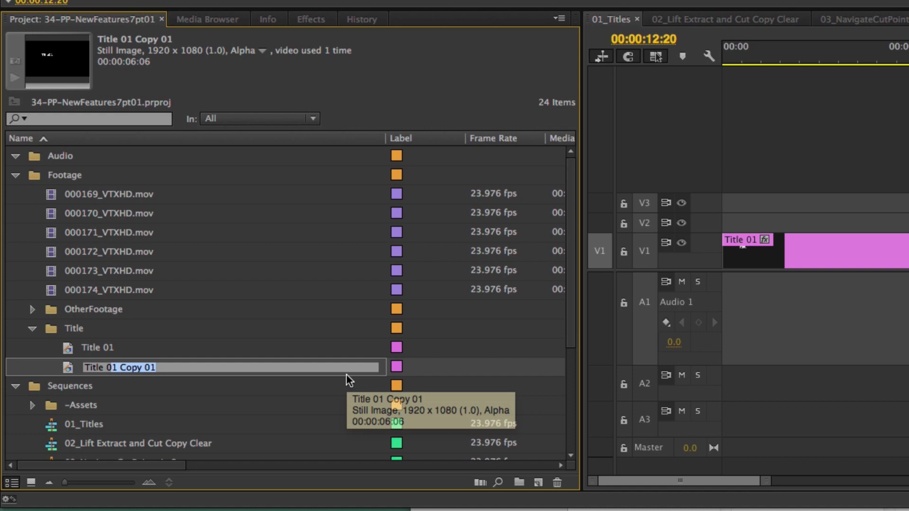
type("02")
key("Return")
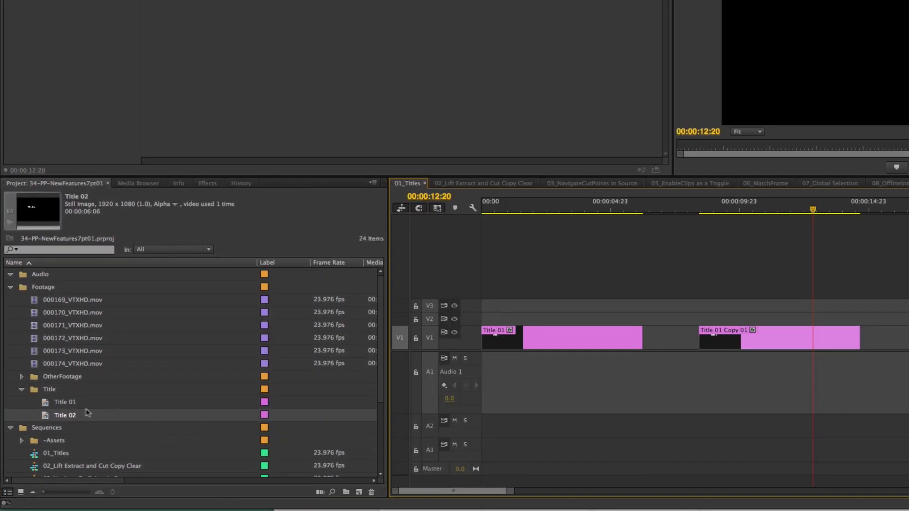
Step: Bring up the 02_Lift Extract and Cut Copy Clear sequence and mark an out point at 00:00:40:20
mouse_move(45, 416)
left_mouse_down()
mouse_move(662, 396)
mouse_move(734, 351)
mouse_move(729, 345)
left_mouse_up()
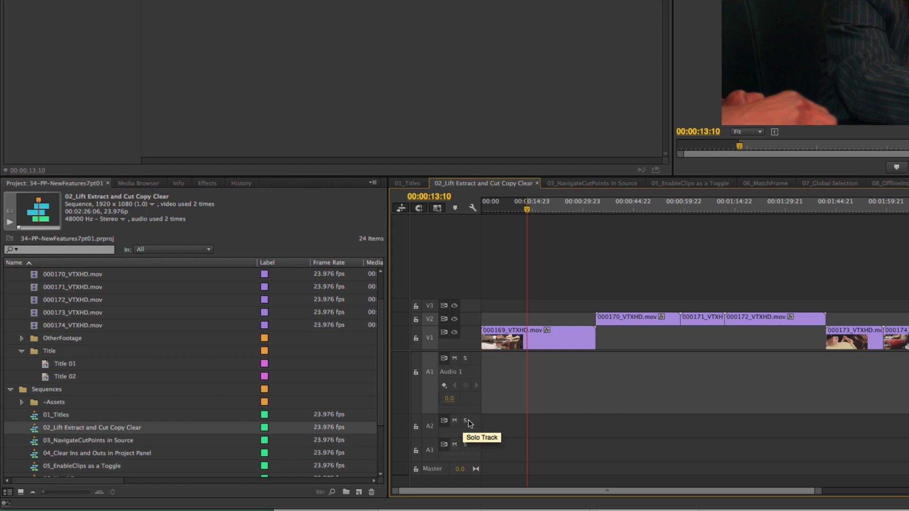
left_click_drag(575, 207, 620, 210)
key("o")
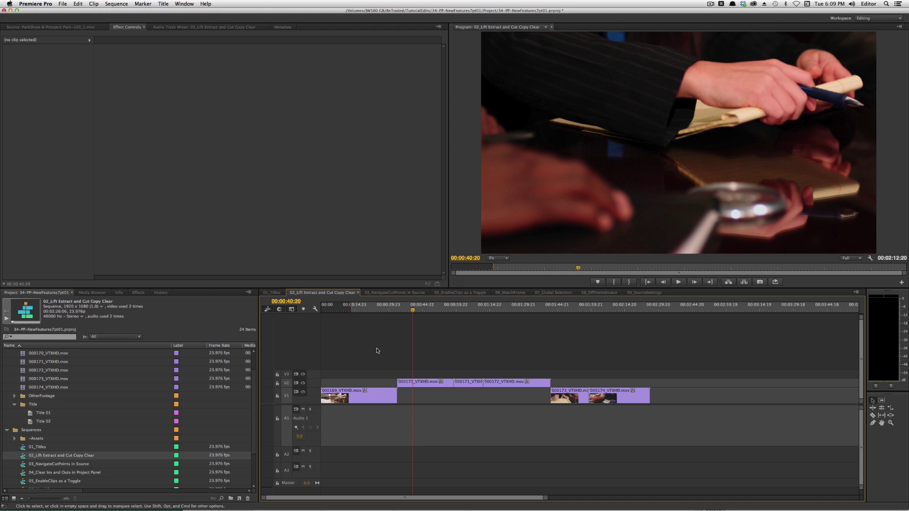
Step: Undo and redo the recent sequence edits to compare before and after
key("super+z")
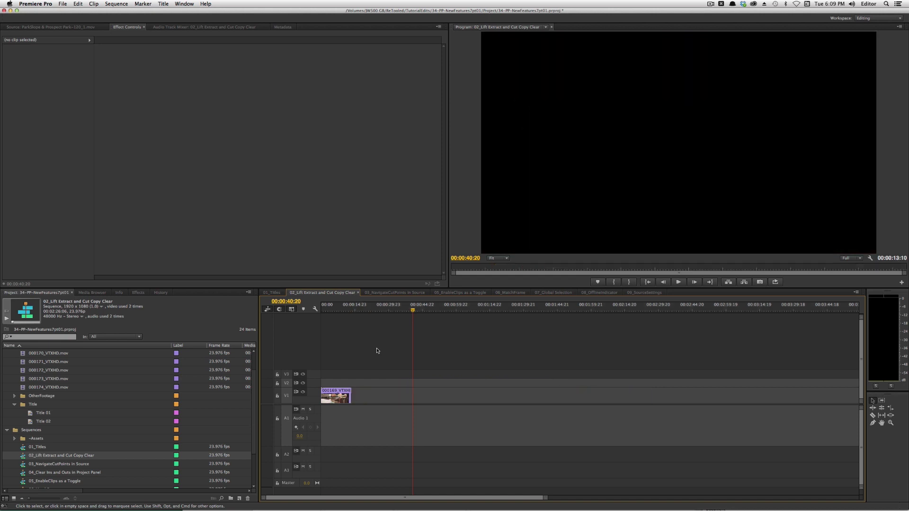
key("super+shift+z")
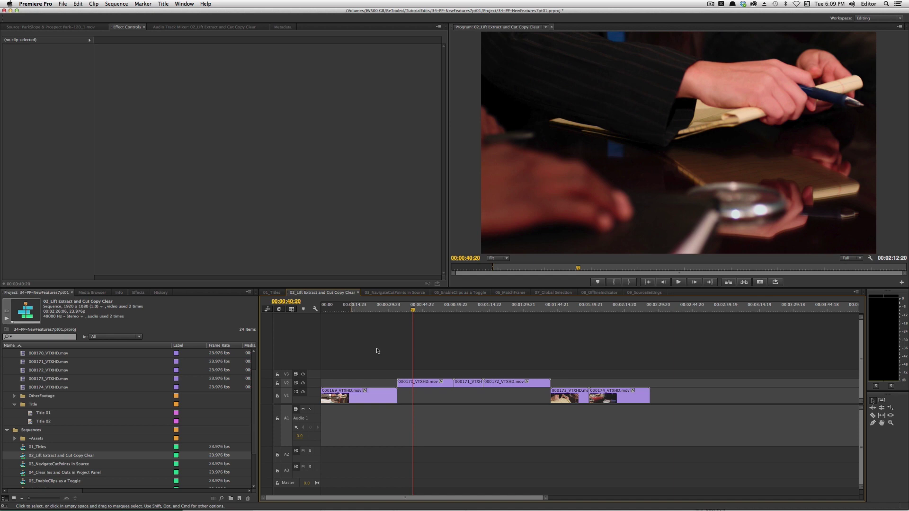
key("super+z")
key("super+shift+z")
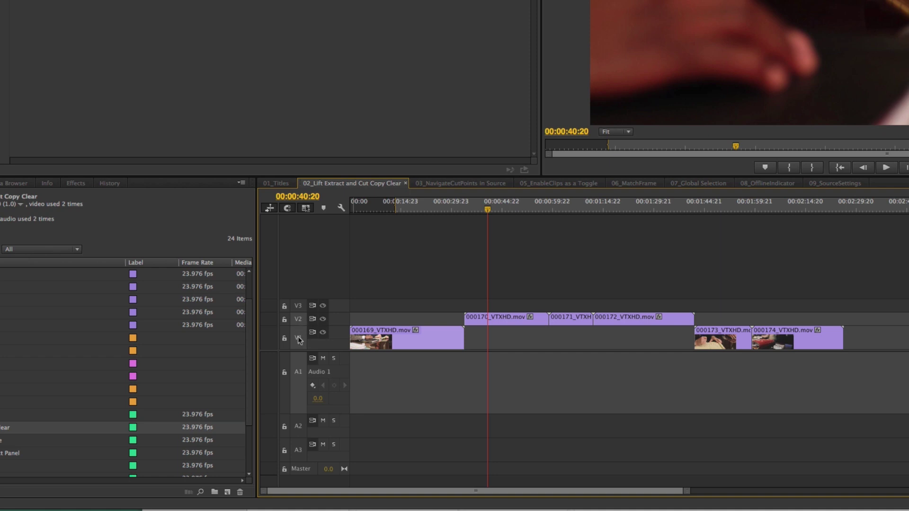
Step: Extract, then clear, the marked range from the sequence, undoing each edit
left_click(302, 319)
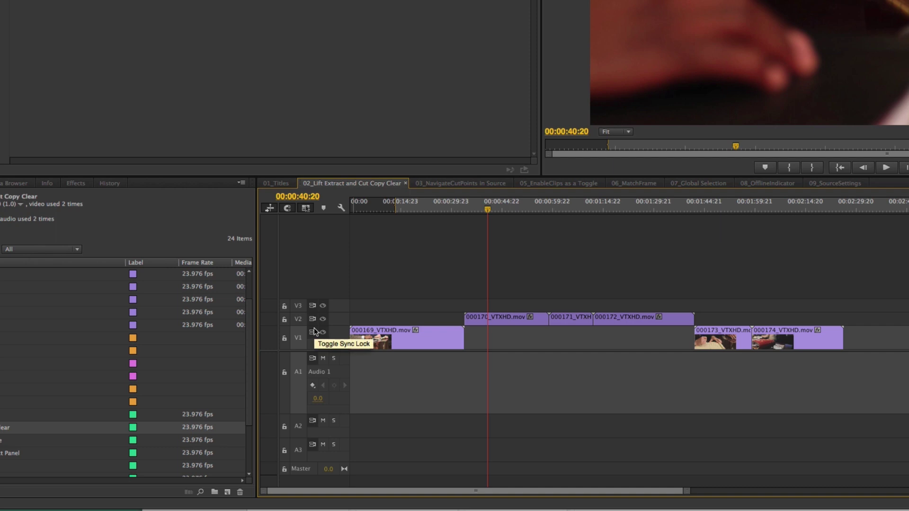
key("apostrophe")
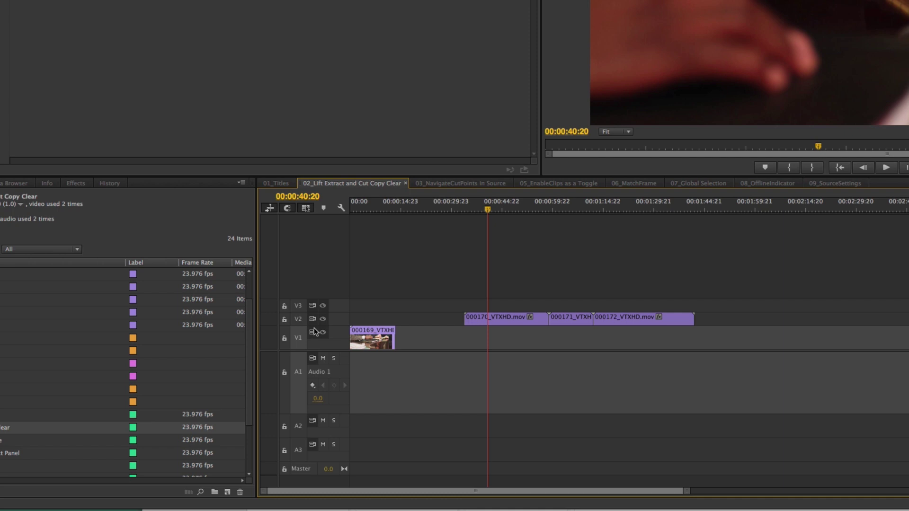
key("super+z")
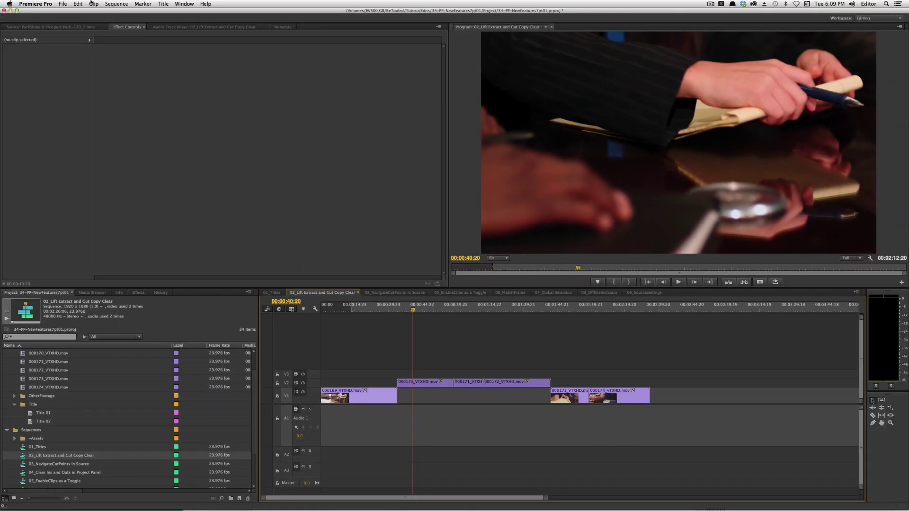
left_click(78, 3)
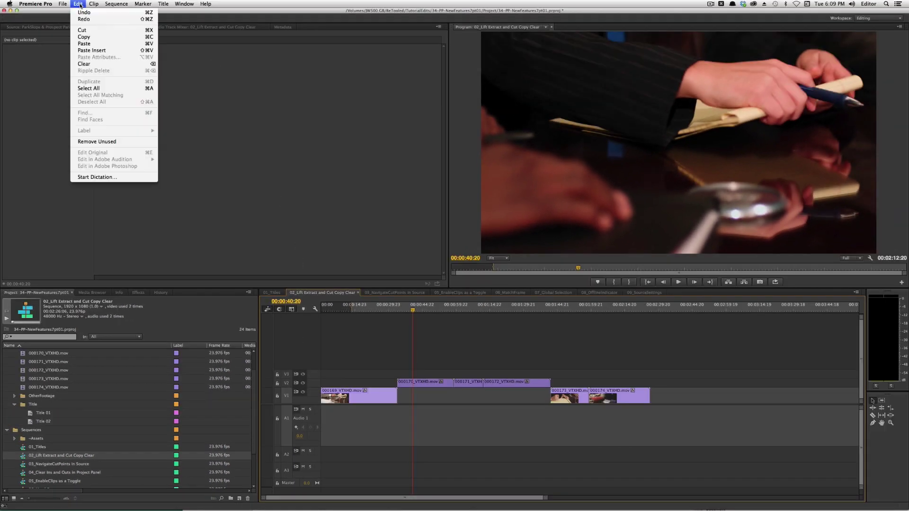
left_click(106, 63)
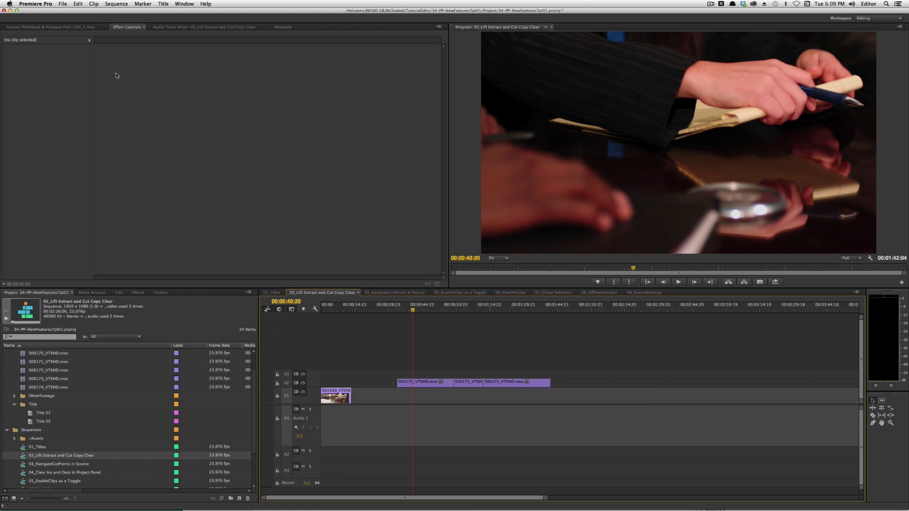
key("super+z")
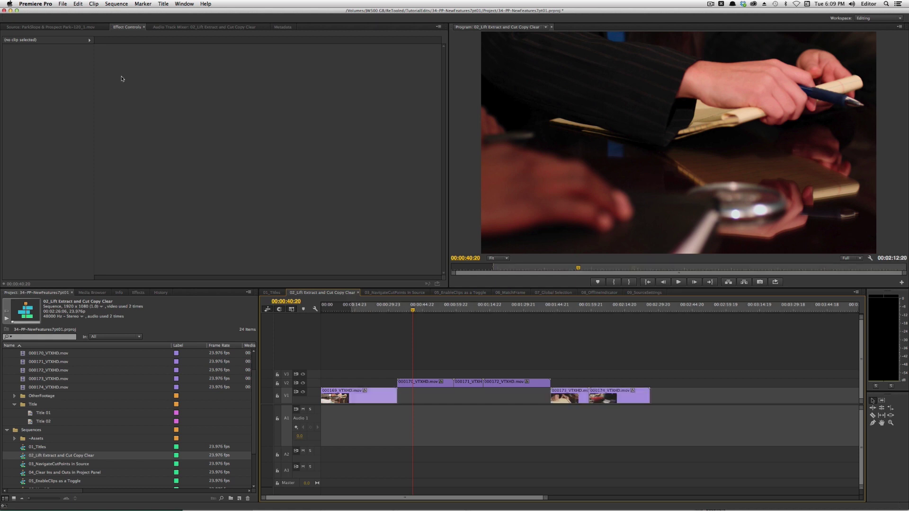
Step: Paste the copied clips past the sequence end, undo, and open 03_NavigateCutPoints in Source
left_click(687, 312)
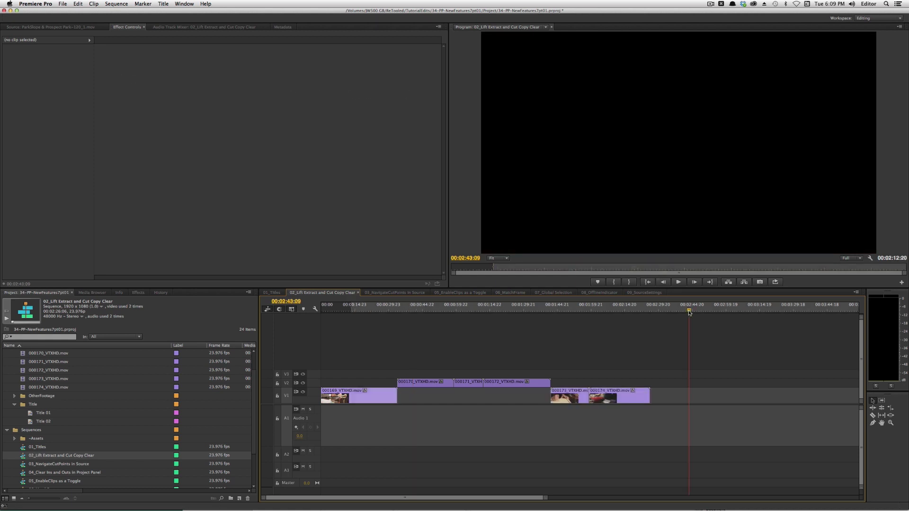
key("super+v")
key("minus")
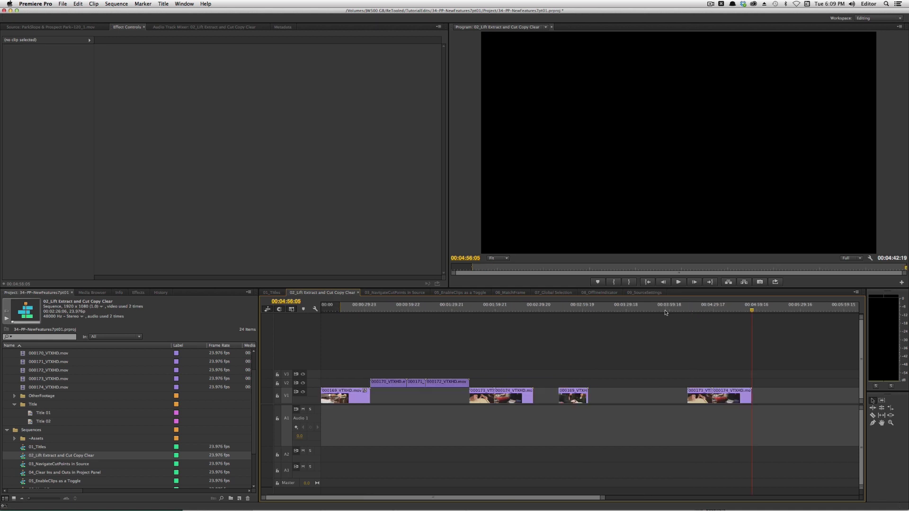
key("super+z")
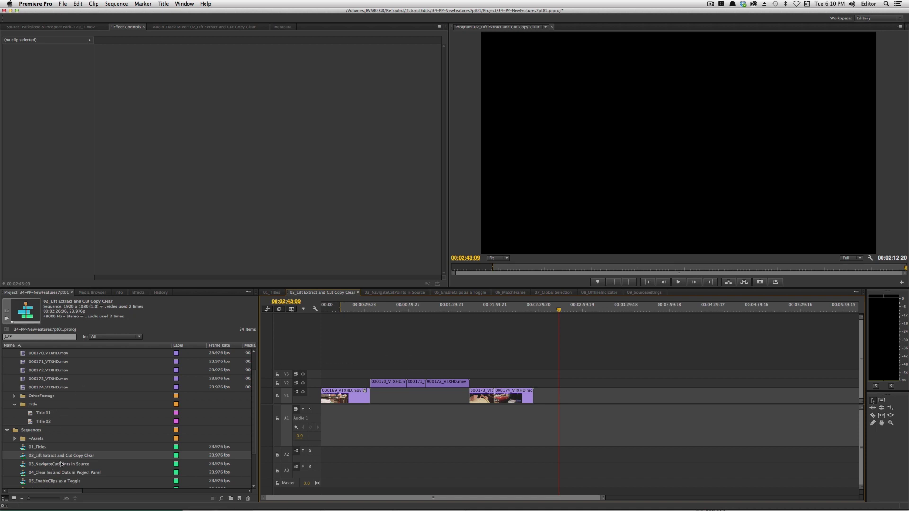
double_click(22, 466)
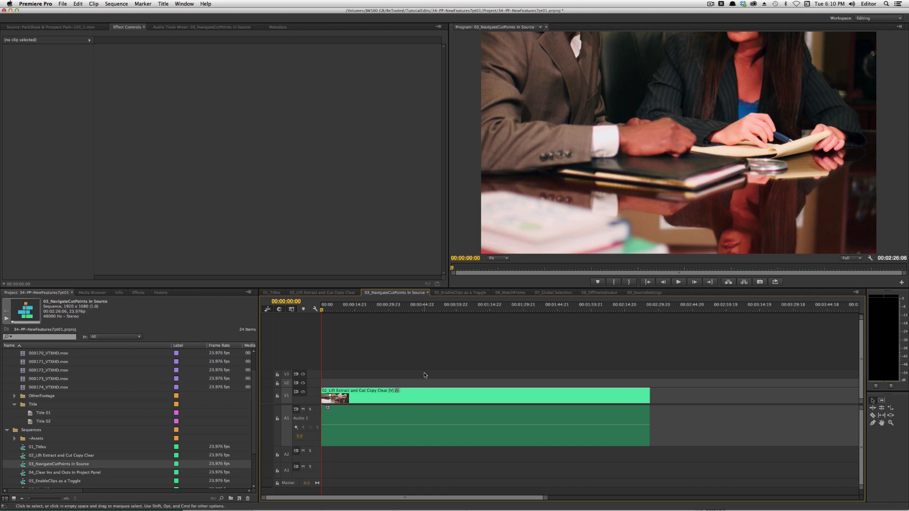
Step: Load the nested 02_Lift Extract clip from V1 into the Source monitor and jump to its next cut points
left_click(416, 395)
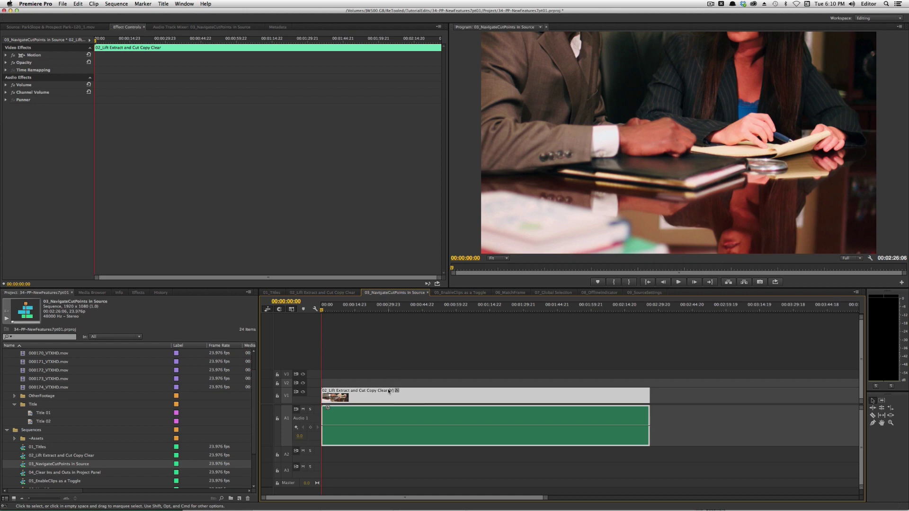
double_click(388, 390)
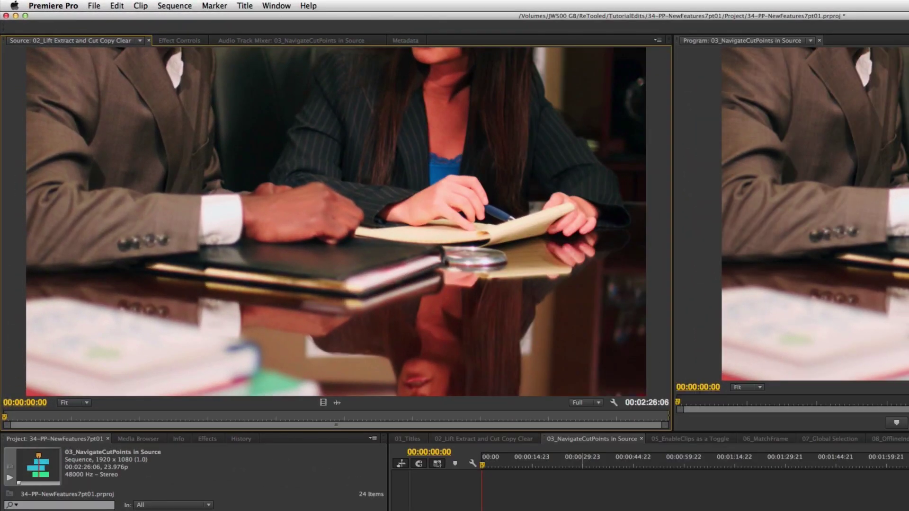
key("Down")
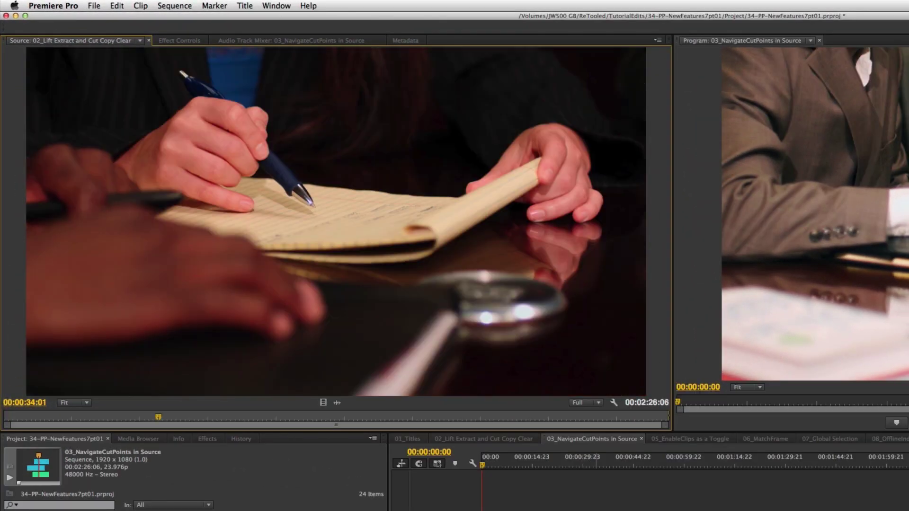
key("Down")
key("Down")
key("Down")
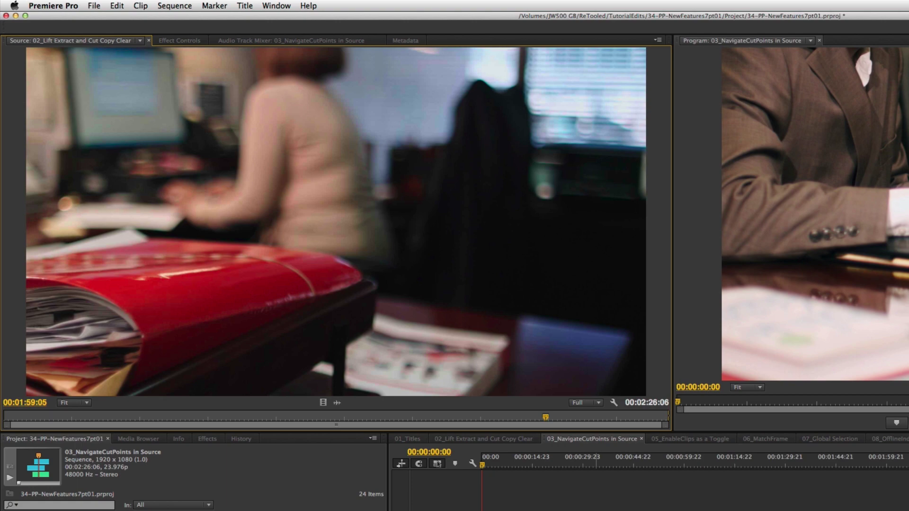
Step: Step forward and back through the source clip's cut points from the start, then save the project
key("Home")
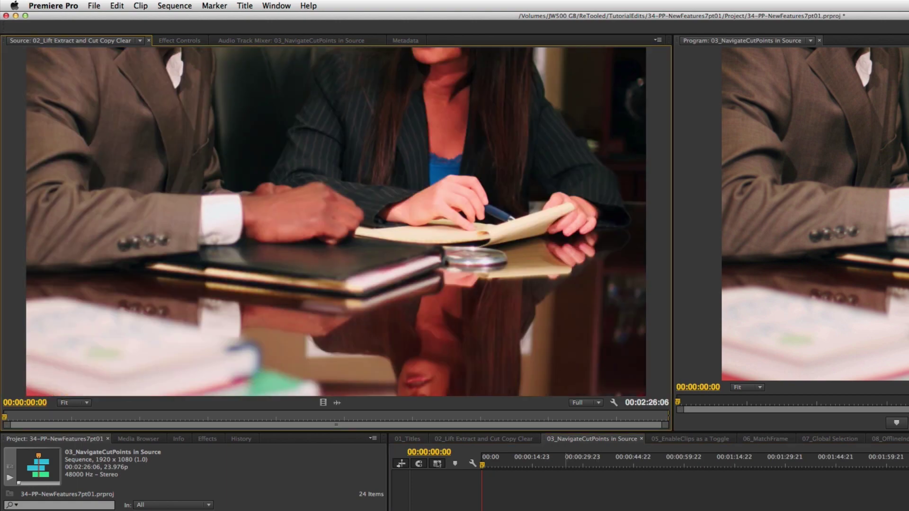
key("Down")
key("Down")
key("Down")
key("Down")
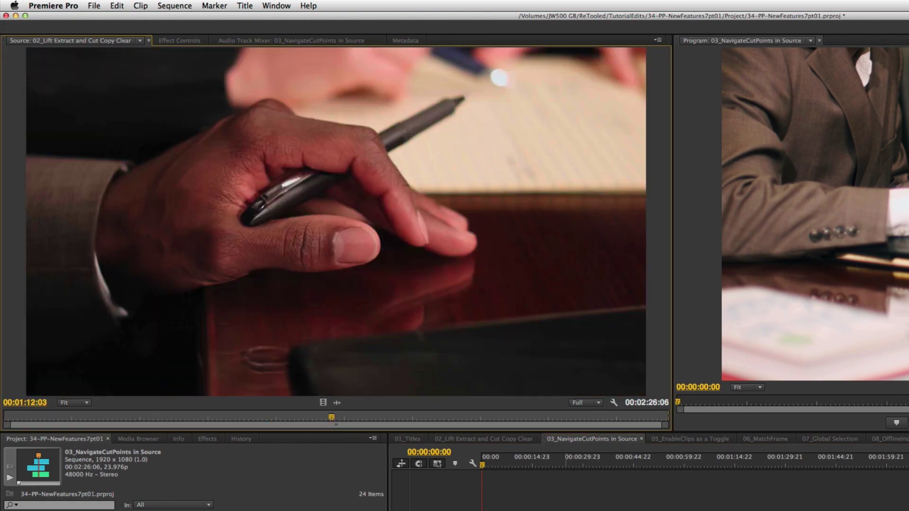
key("Down")
key("Down")
key("Down")
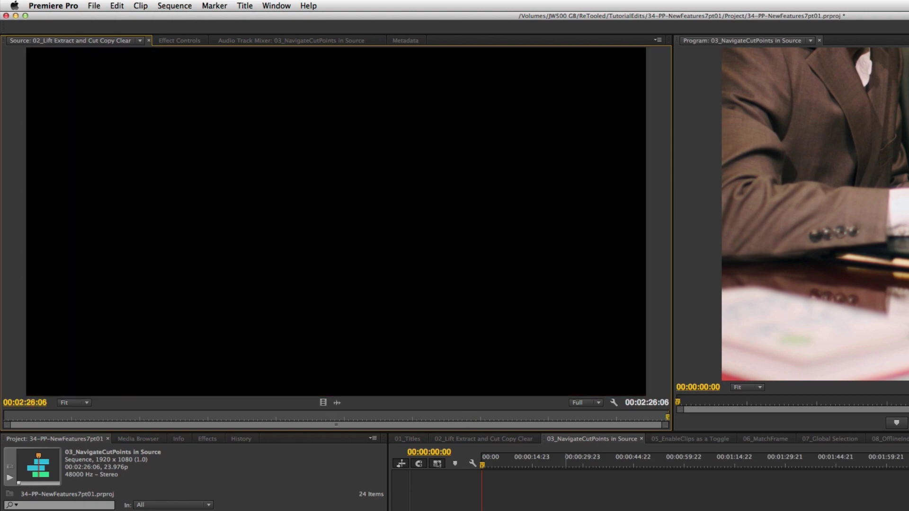
key("Up")
key("Up")
key("Down")
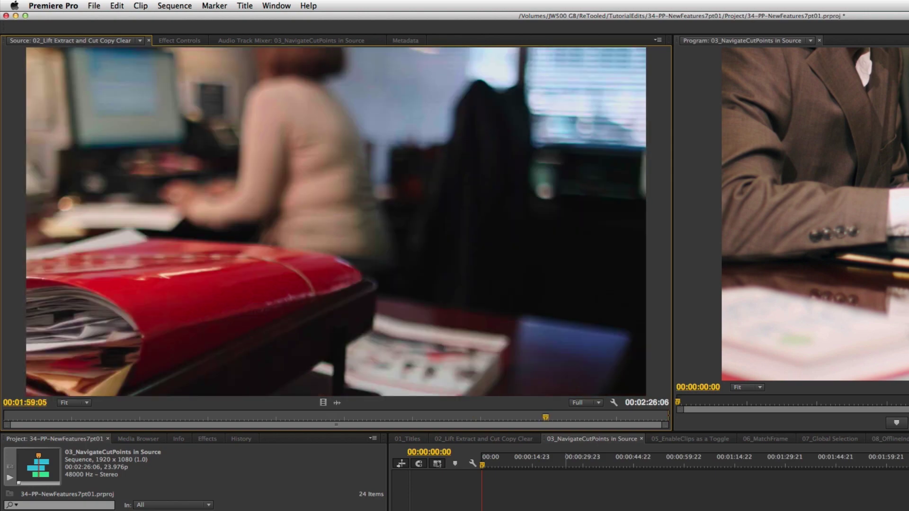
key("Up")
key("Up")
key("Up")
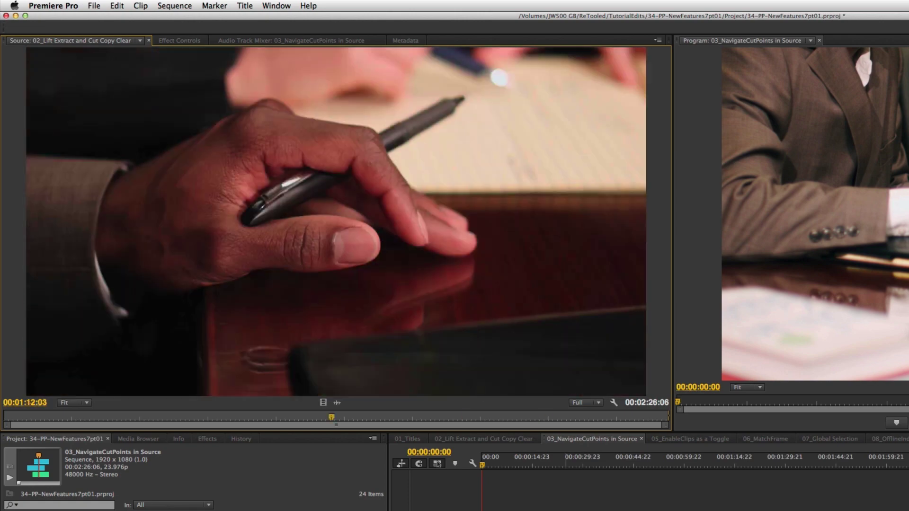
key("Up")
key("Up")
key("Down")
key("Down")
key("super+s")
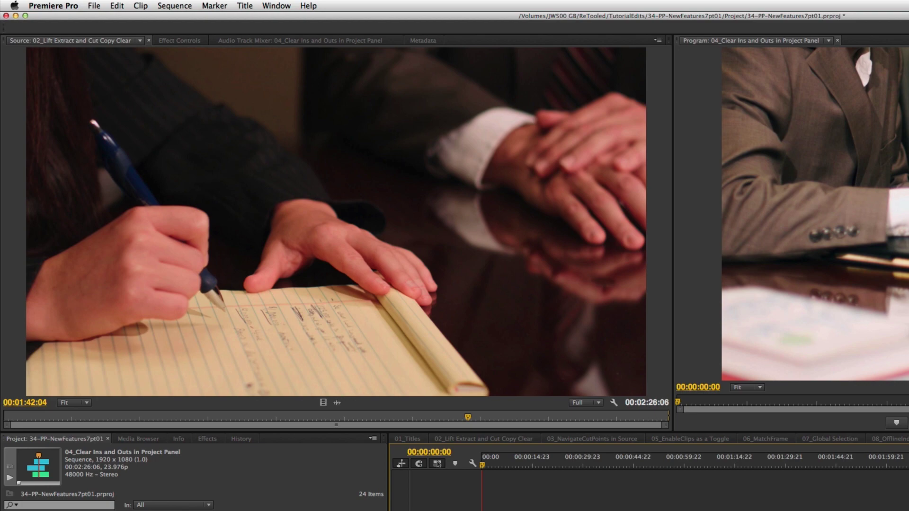
Step: Maximize the Project panel, select footage clips 000169–000174, and clear their in and out points with Opt+X
key("grave")
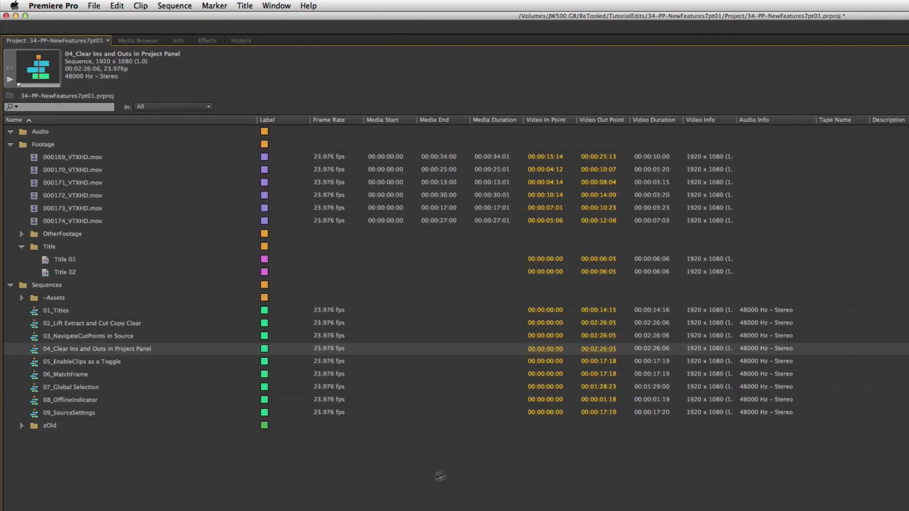
left_click_drag(19, 152, 131, 230)
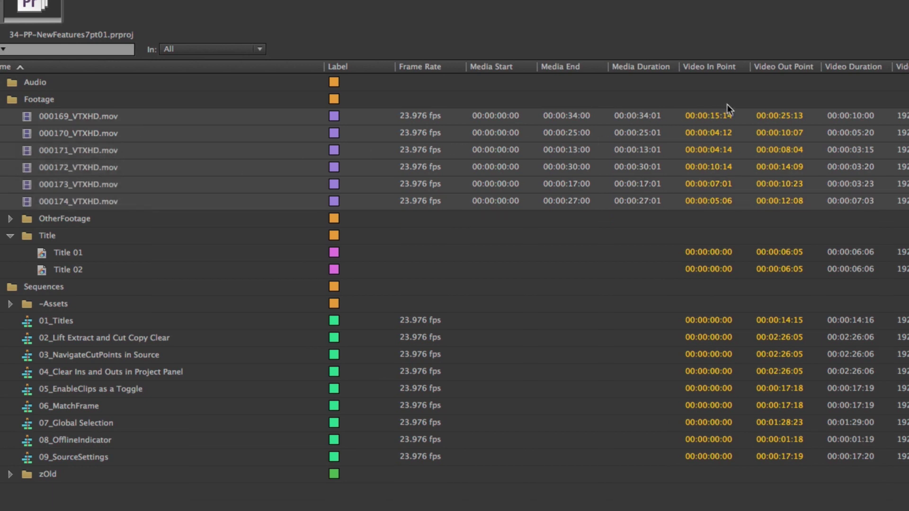
key("super+shift+a")
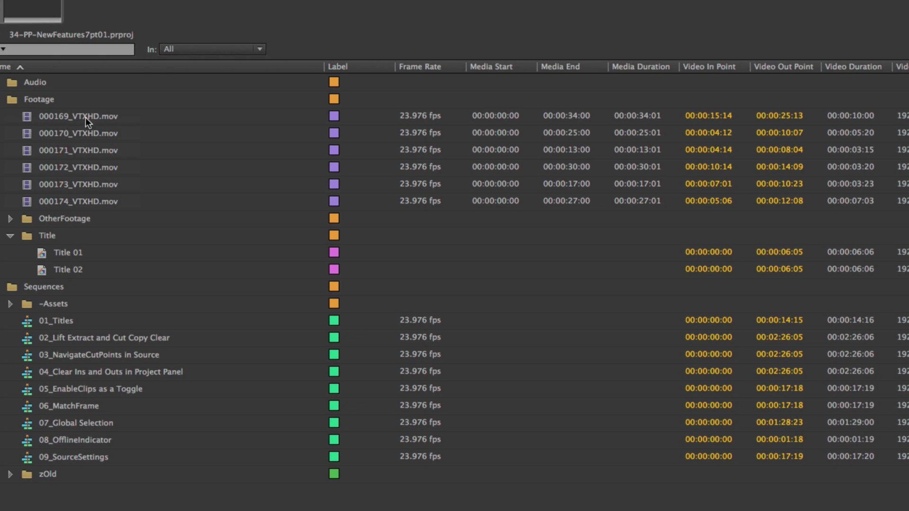
left_click_drag(10, 117, 63, 204)
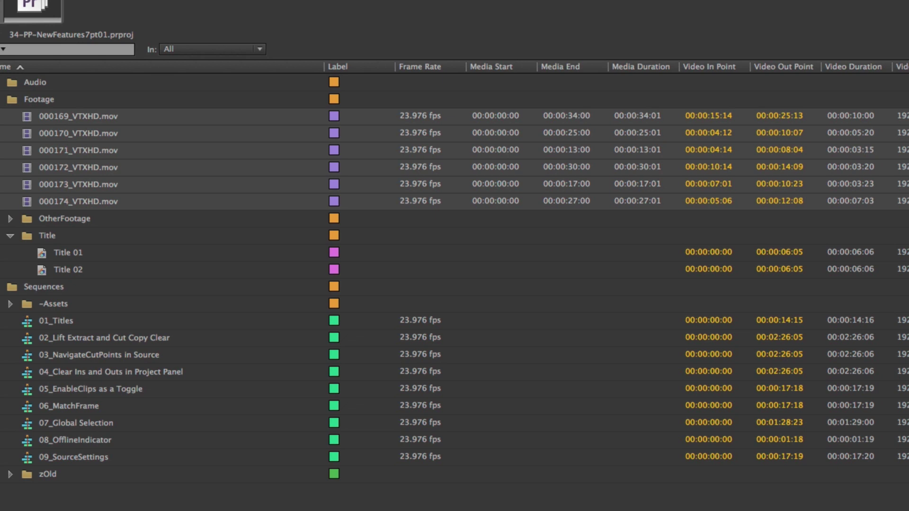
key("alt+x")
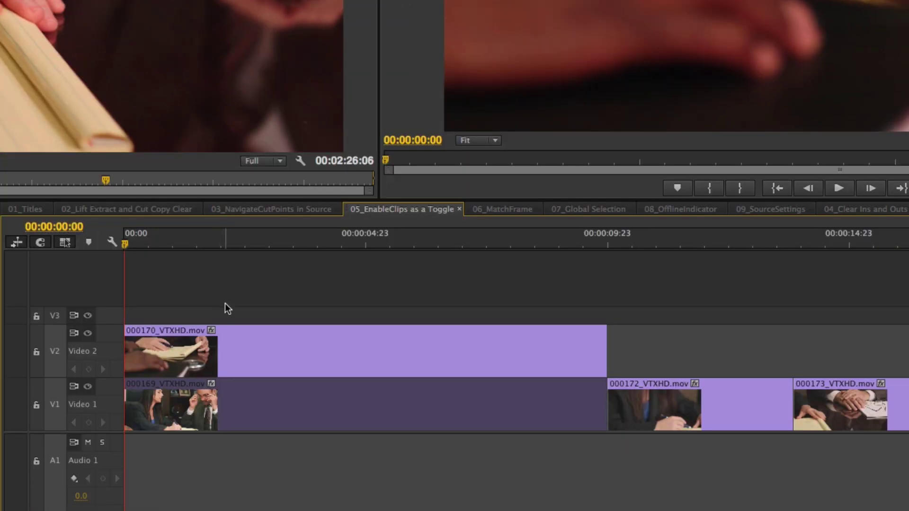
Step: Disable and re-enable clip 000170 via its context menu and with Shift+E
key("space")
right_click(250, 350)
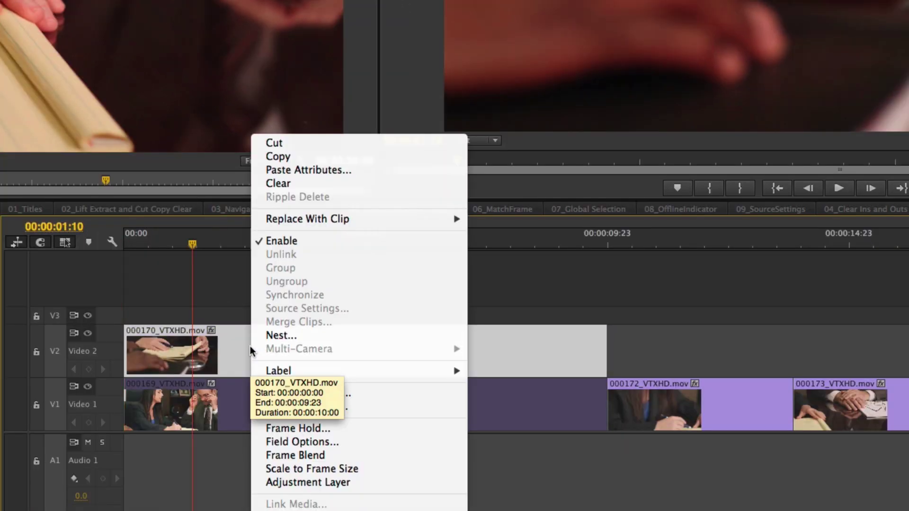
left_click(263, 243)
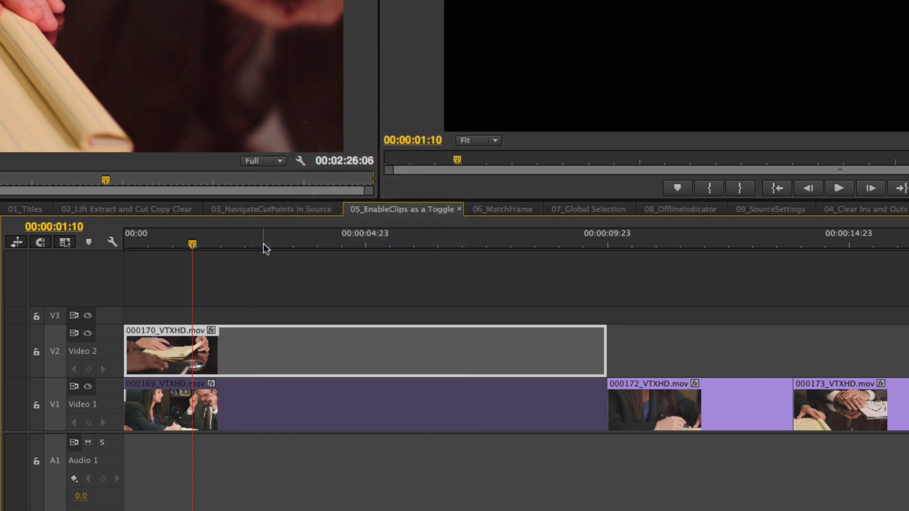
right_click(269, 351)
left_click(296, 243)
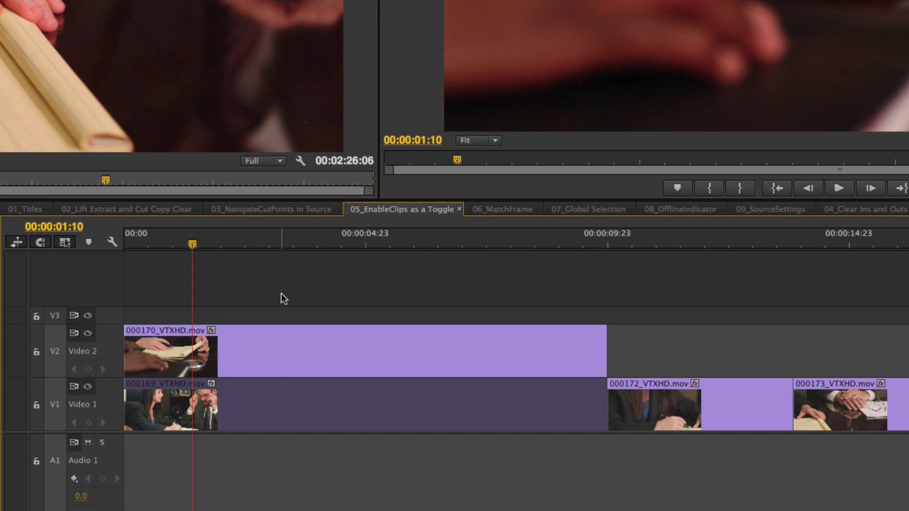
key("shift+e")
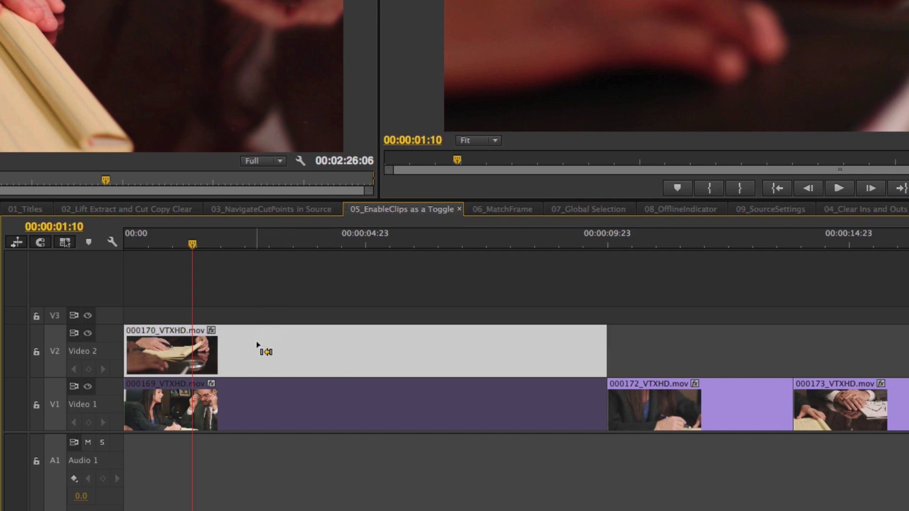
key("shift+e")
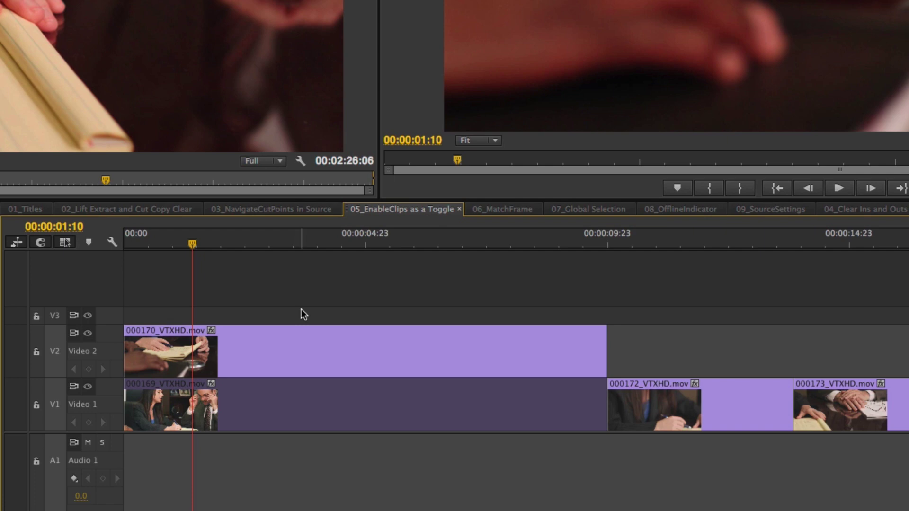
Step: Select both stacked clips 000170 and 000169 and toggle their enabled states with Shift+E
left_click_drag(301, 314, 279, 418)
left_click(270, 362)
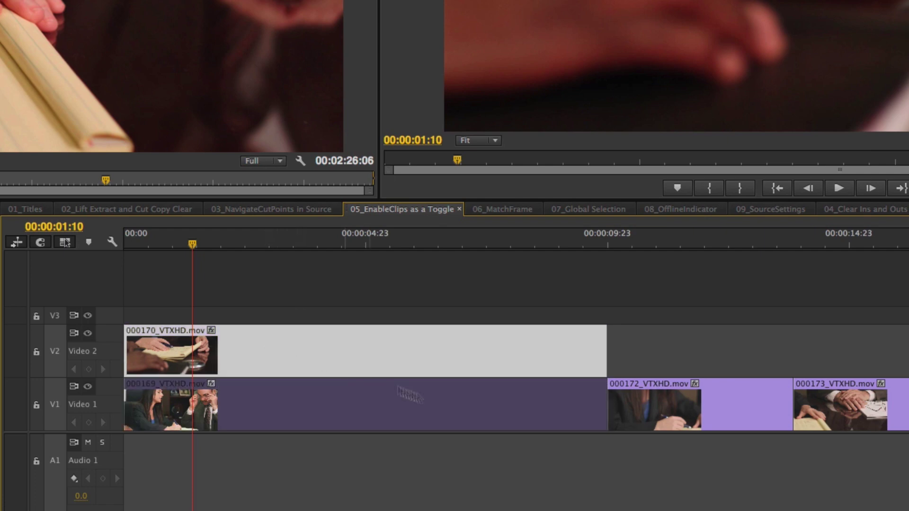
left_click_drag(263, 285, 249, 386)
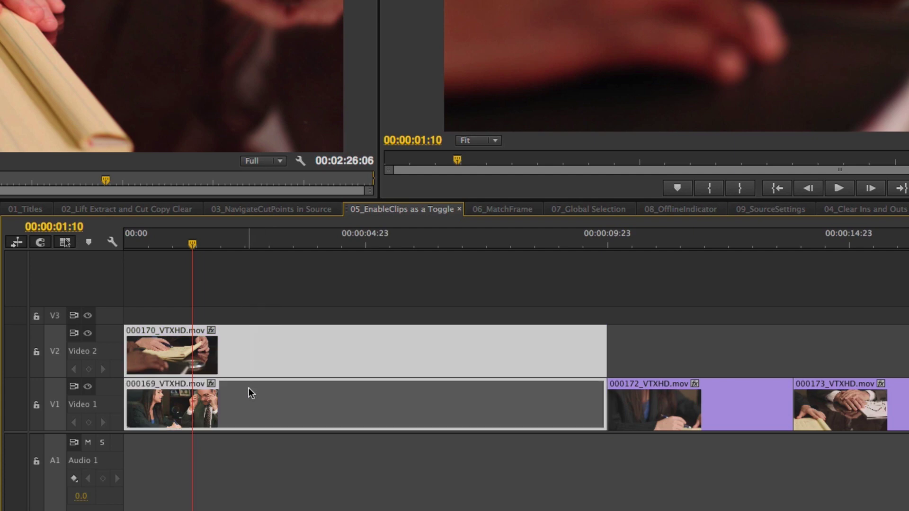
left_click(264, 311)
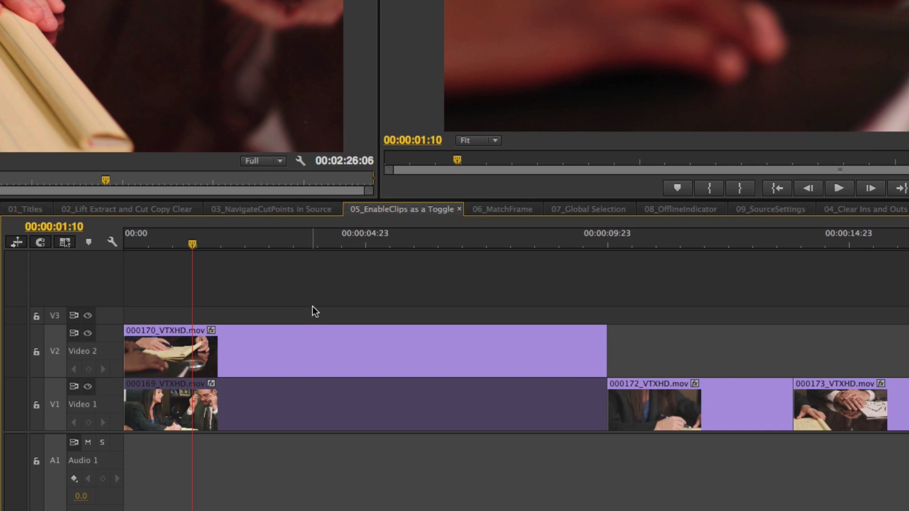
left_click_drag(312, 301, 283, 391)
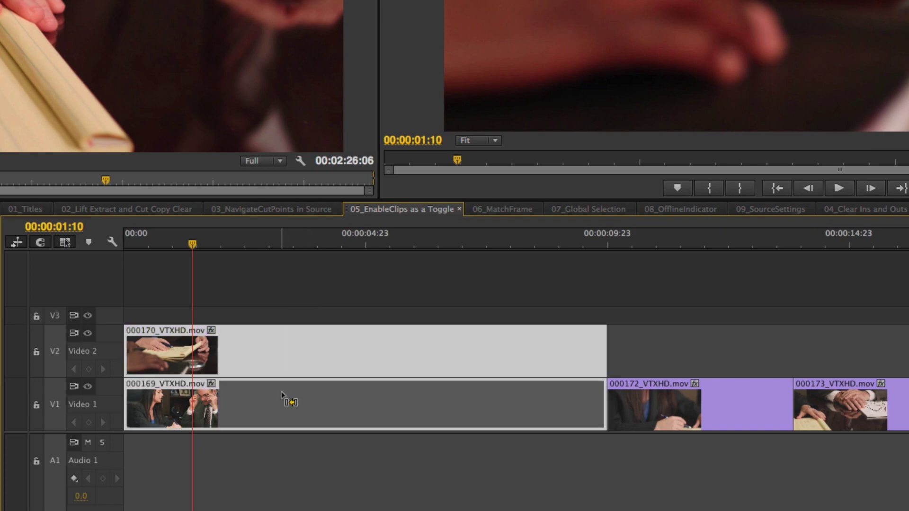
key("shift+e")
Step: Reselect both stacked clips and toggle them again so 000170 on Video 2 is enabled
left_click(324, 308)
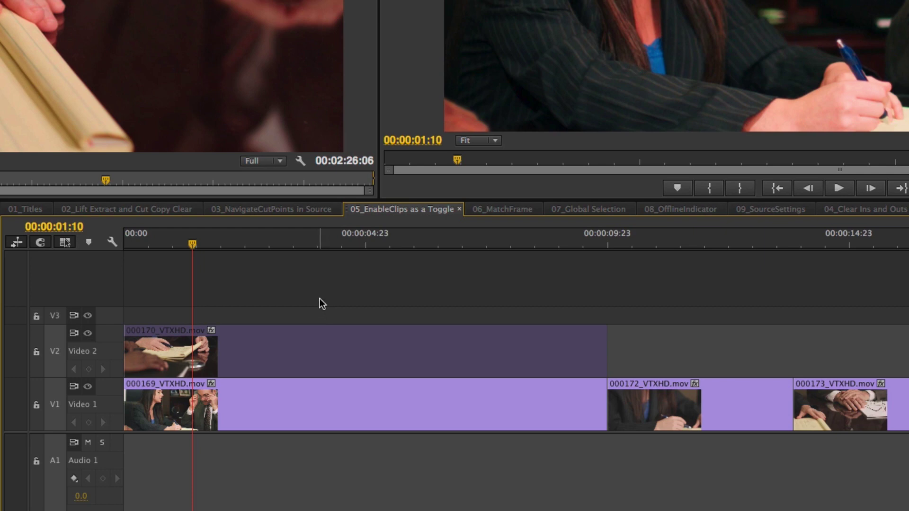
left_click_drag(317, 302, 266, 405)
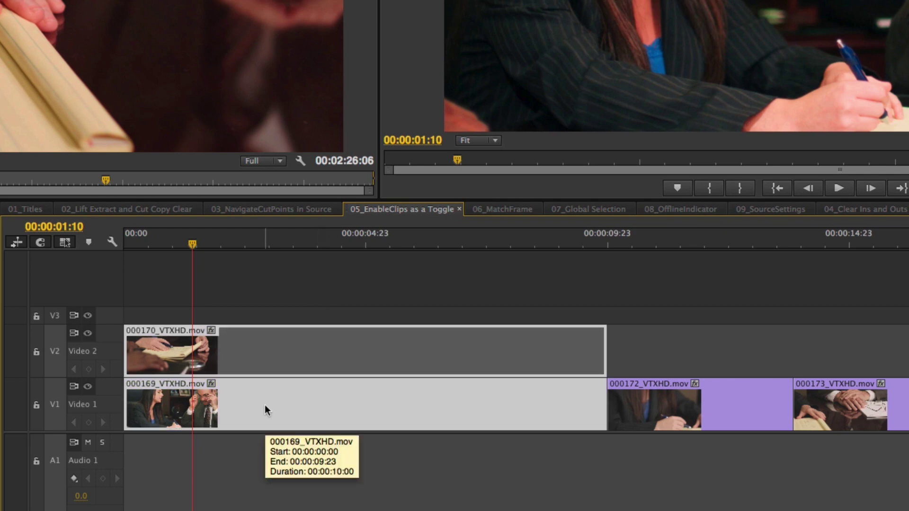
key("shift+e")
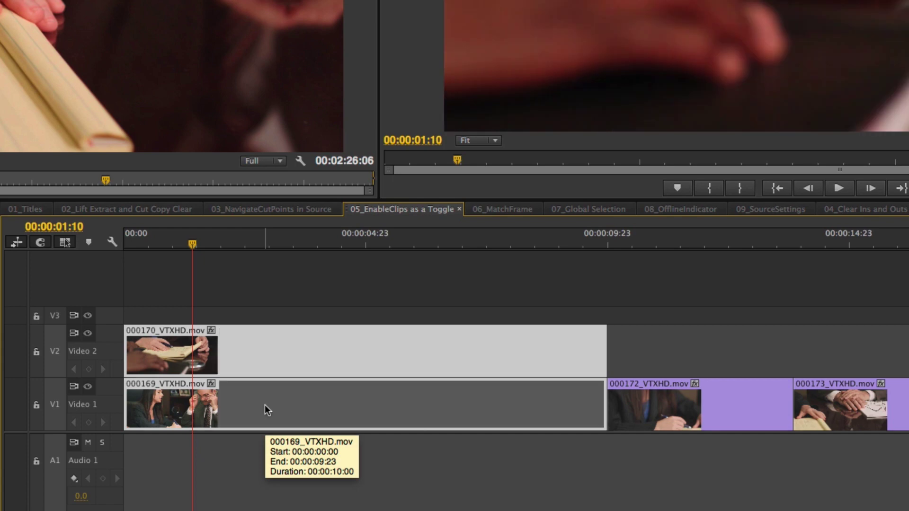
key("super+shift+a")
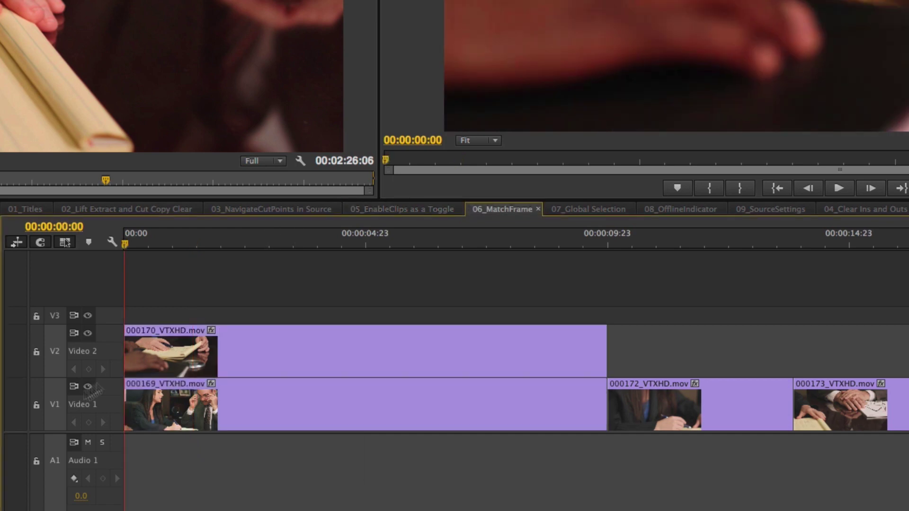
Step: At 00:00:03:06, show the top clip's matching source frame, then target Video 2 and match again
left_click(281, 245)
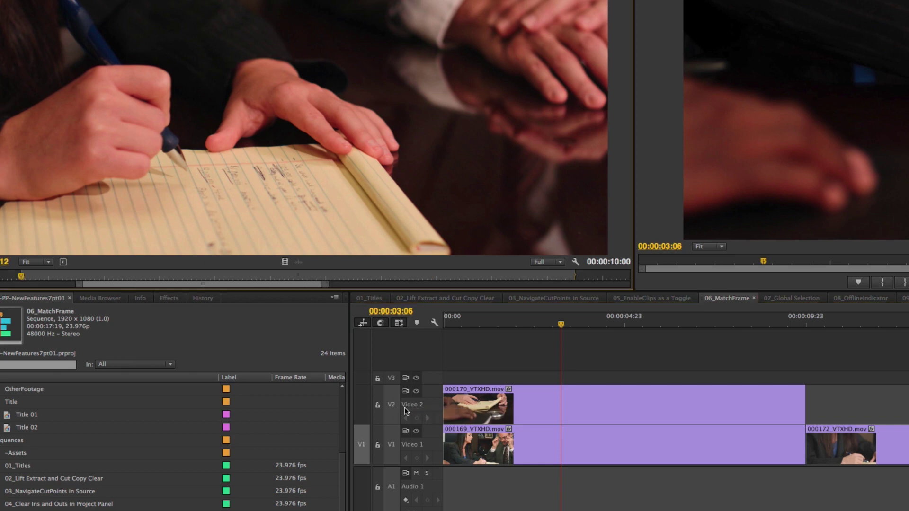
key("f")
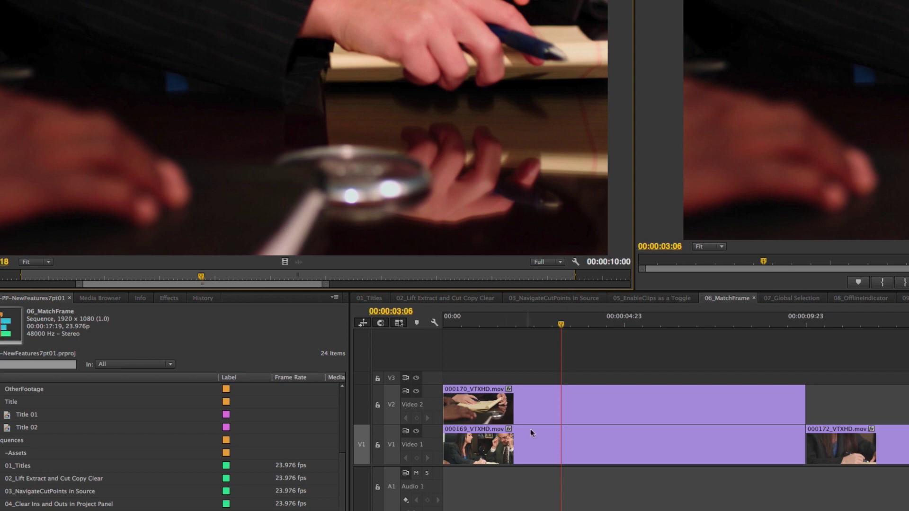
left_click(393, 408)
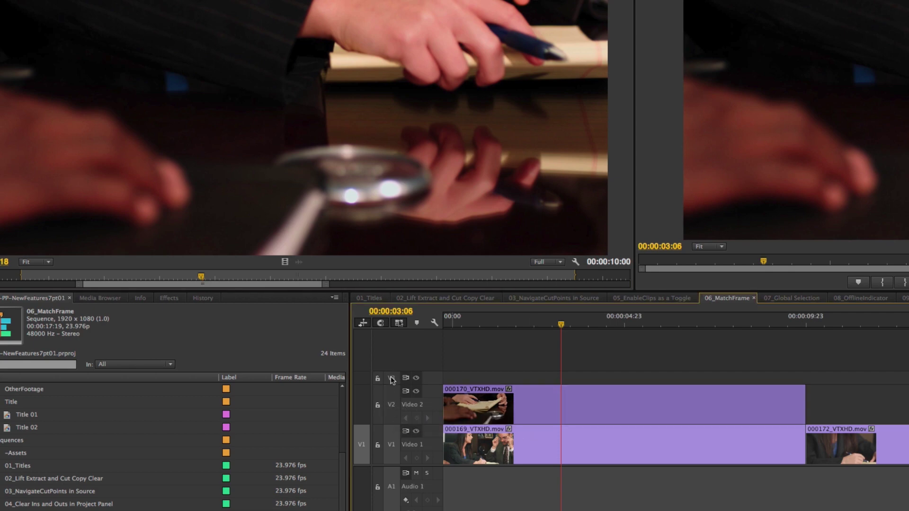
left_click(390, 377)
left_click(394, 402)
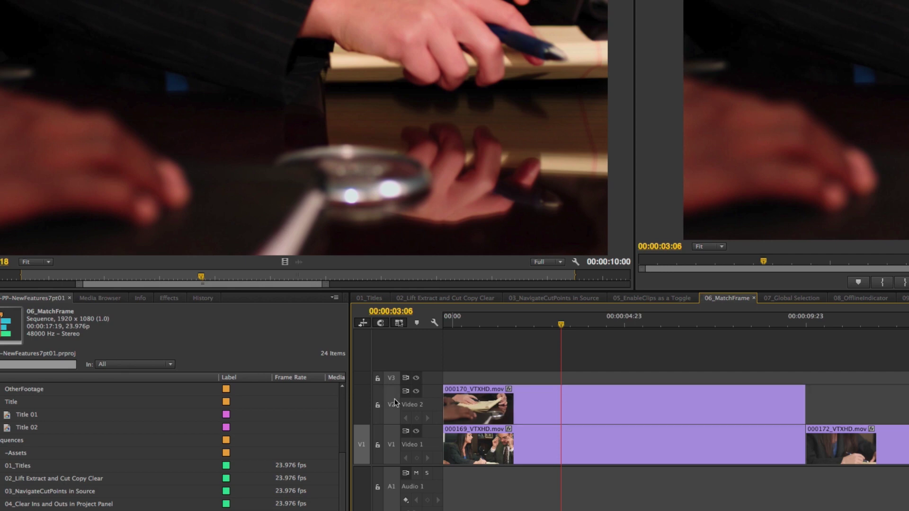
left_click(411, 401)
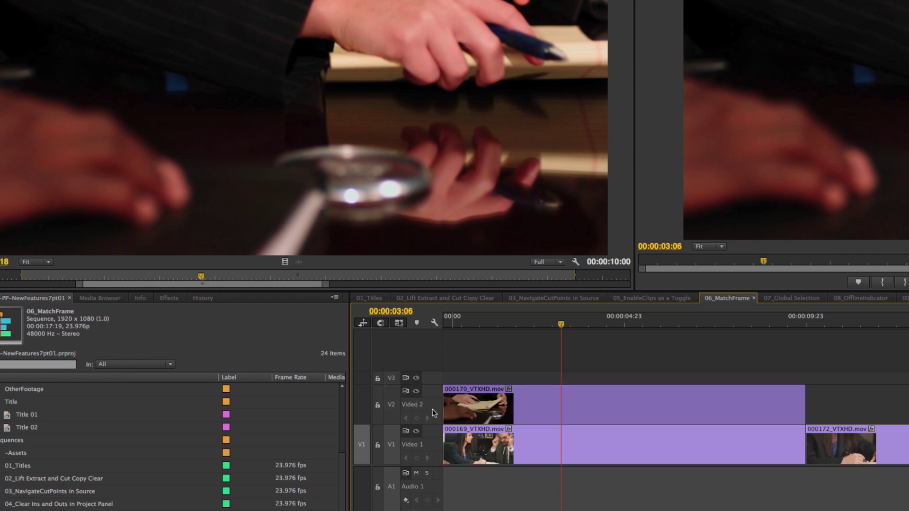
key("f")
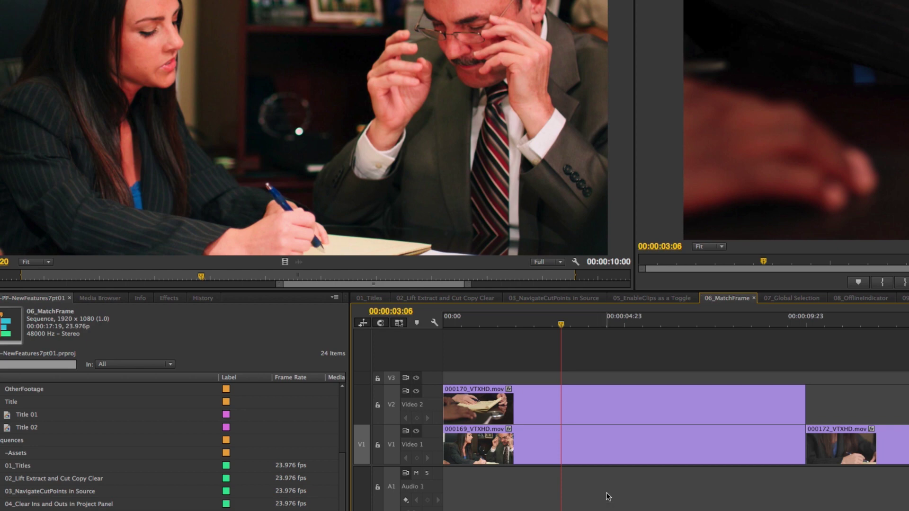
Step: Show the matching source frames for the selected clips 000170 and 000169 in turn
left_click(587, 450)
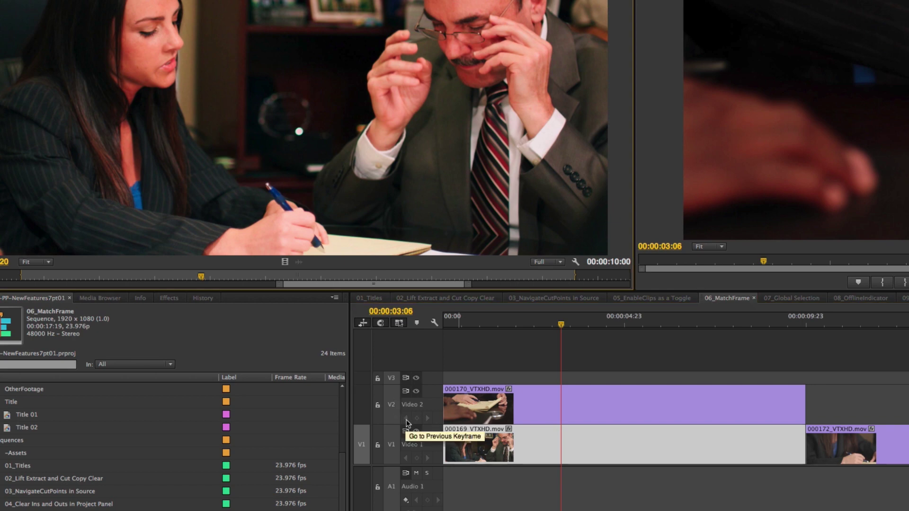
left_click(569, 409)
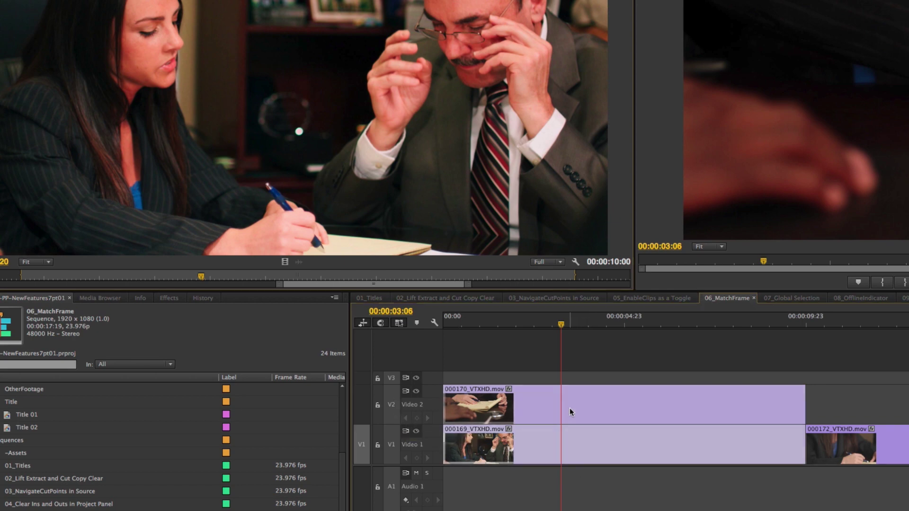
key("f")
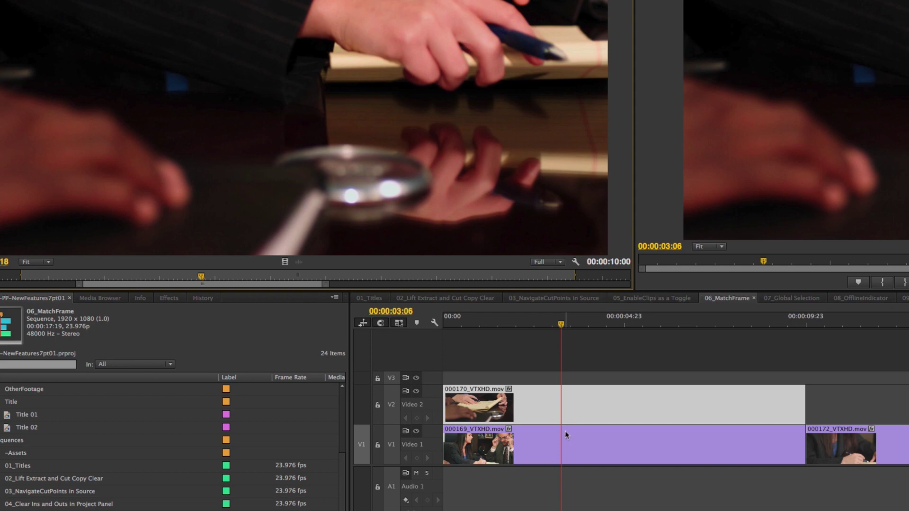
left_click(525, 444)
key("f")
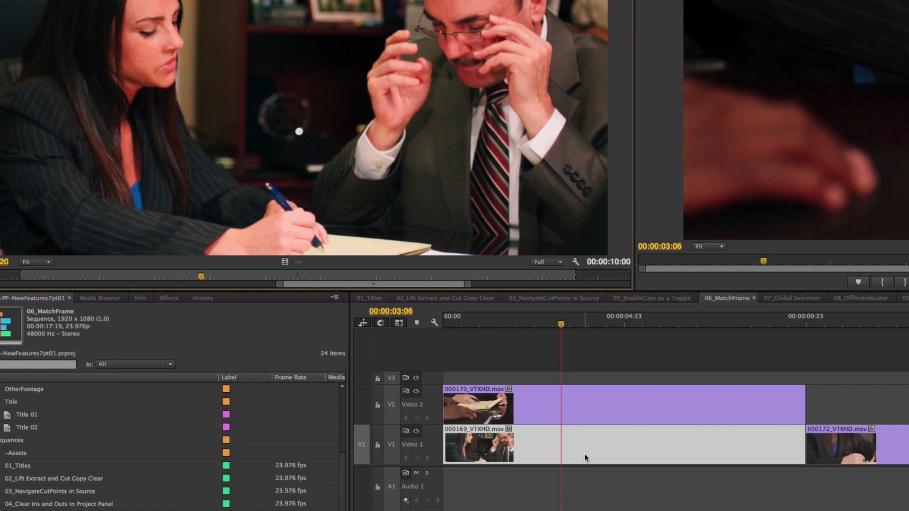
Step: Split both clips at the playhead, undo it, and switch to the 07_Global Selection sequence
left_click(614, 502)
key("ctrl+k")
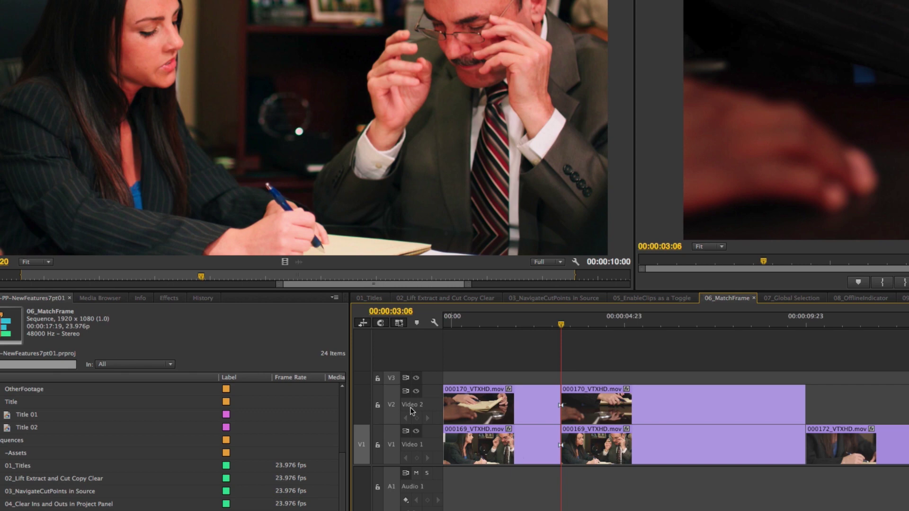
key("ctrl+z")
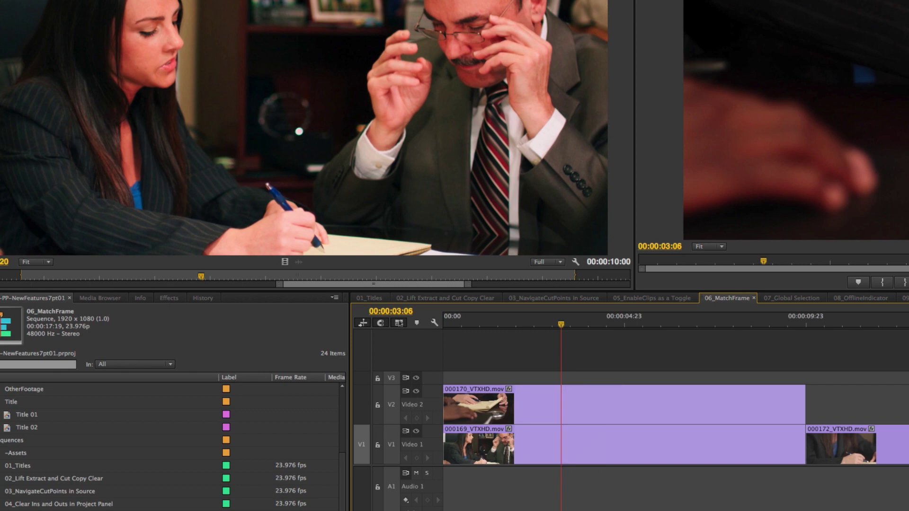
left_click(792, 298)
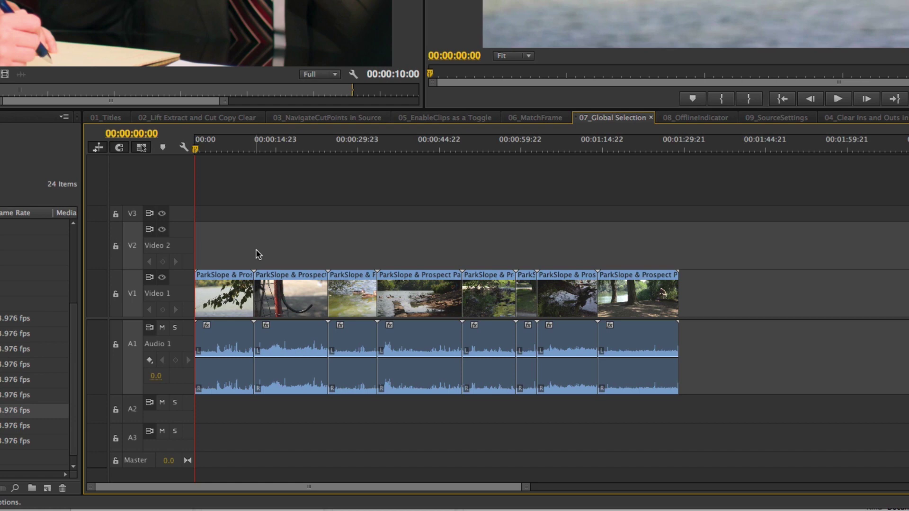
Step: Zoom the timeline in and shorten the end of clip 110 by two seconds, trimming its audio too
key("equal")
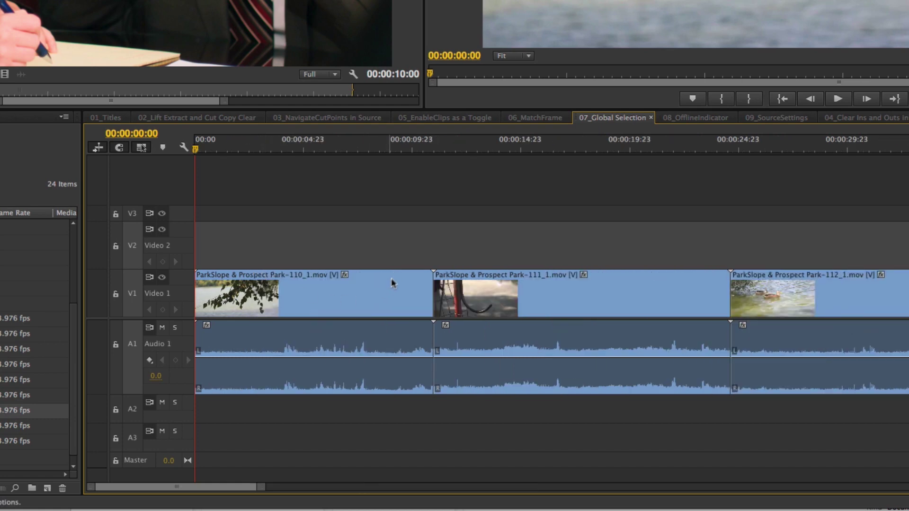
left_click_drag(431, 279, 365, 283)
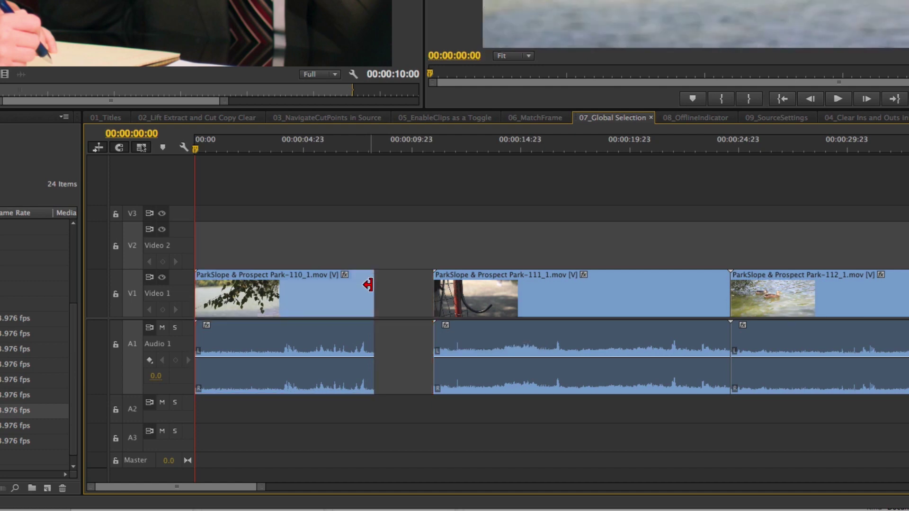
key("ctrl+z")
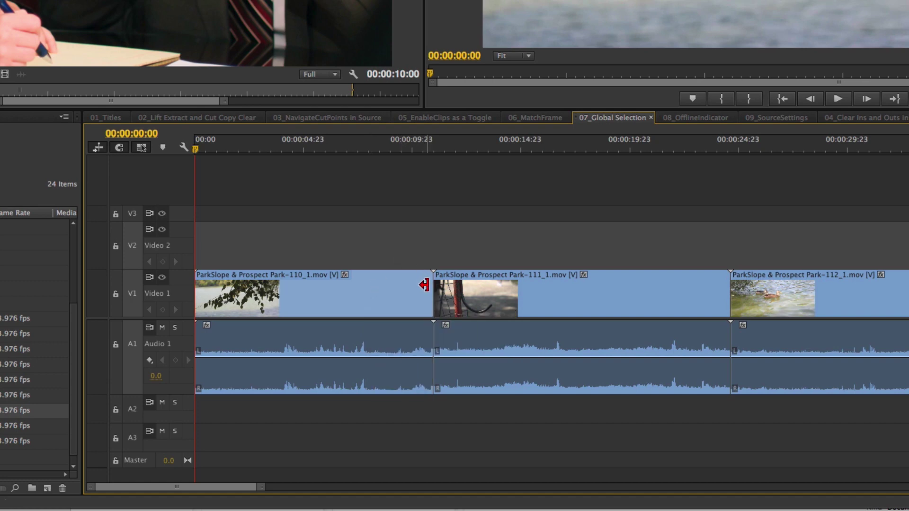
left_click_drag(424, 283, 380, 285)
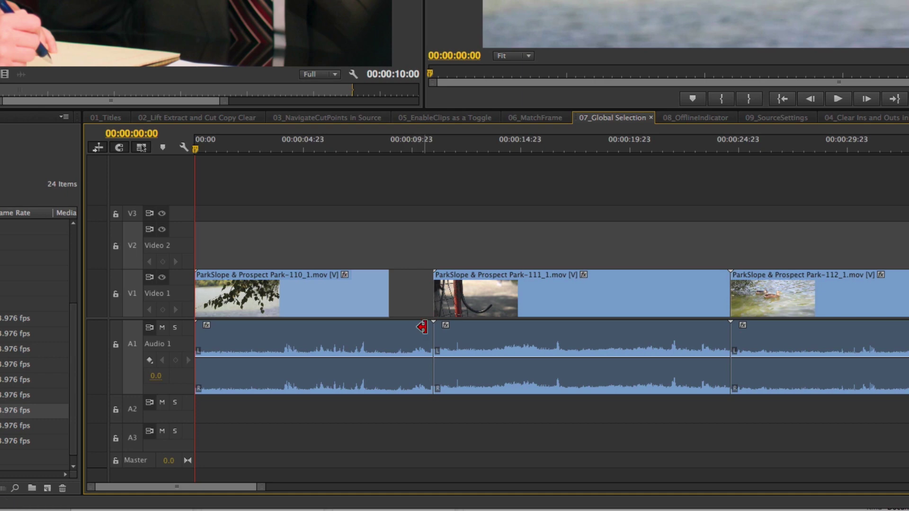
mouse_move(428, 327)
left_mouse_down()
mouse_move(396, 329)
mouse_move(419, 330)
left_mouse_up()
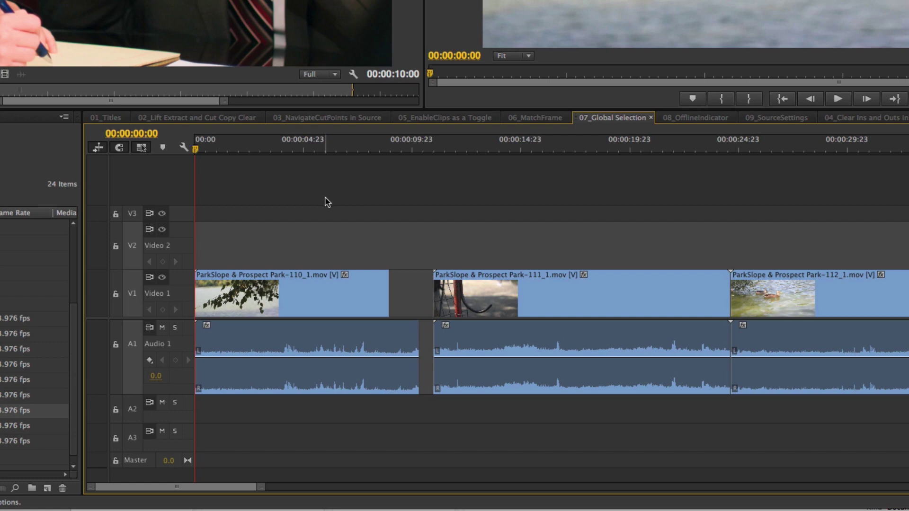
Step: Unlink selection, shorten only clip 110's audio, extend its video 18 frames, and move clip 111 onto V2
left_click(140, 148)
left_click_drag(419, 341, 358, 341)
left_click_drag(386, 298, 406, 299)
left_click_drag(466, 295, 426, 264)
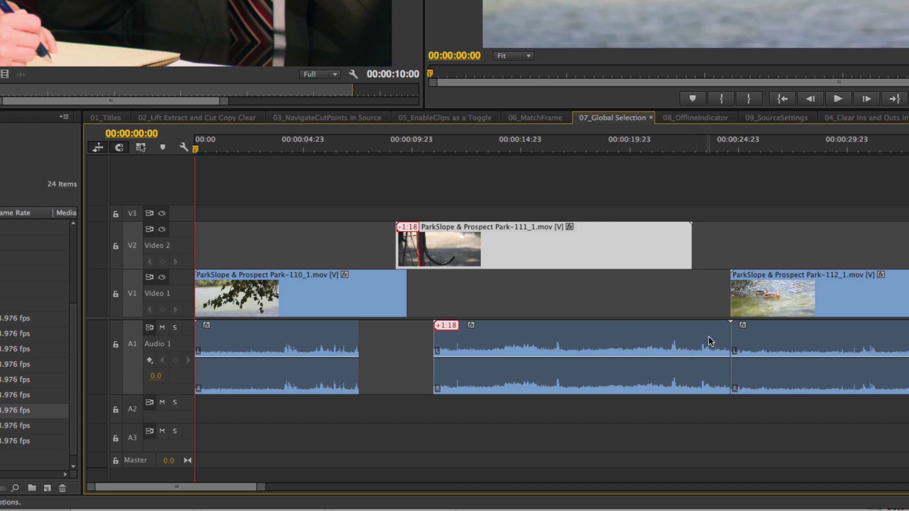
Step: Trim the start of clip 112, slide clip 111 slightly later, and shorten clip 111's end
left_click_drag(732, 299, 761, 301)
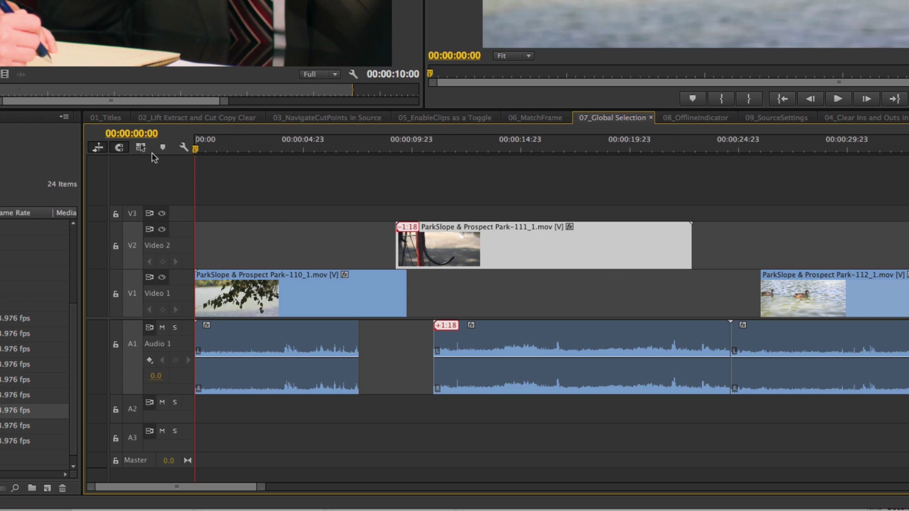
left_click(634, 208)
left_click_drag(600, 237, 622, 238)
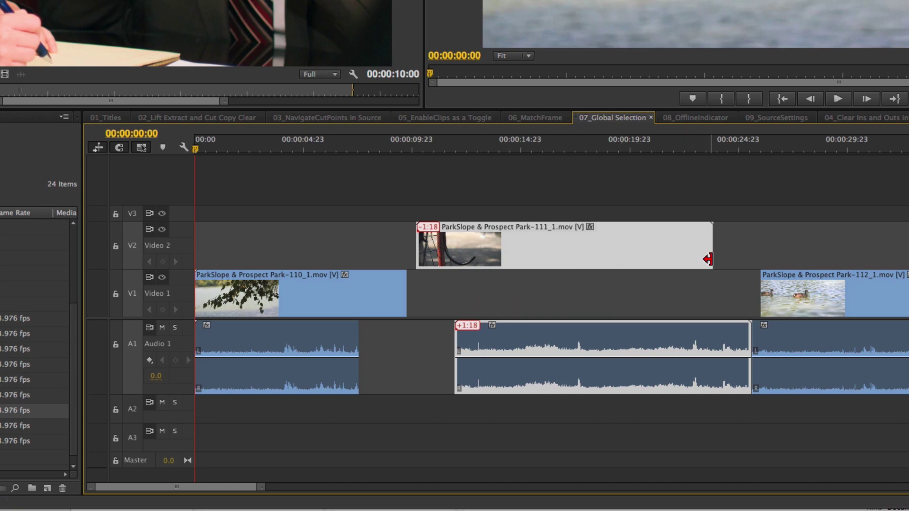
left_click_drag(707, 259, 669, 259)
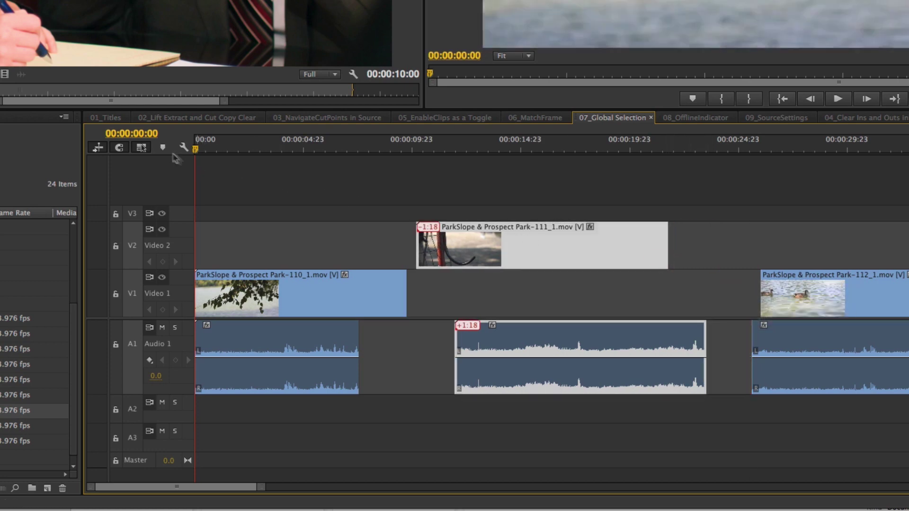
Step: Move clip 112's video earlier without its audio, then open the 08_OfflineIndicator sequence
left_click(330, 212)
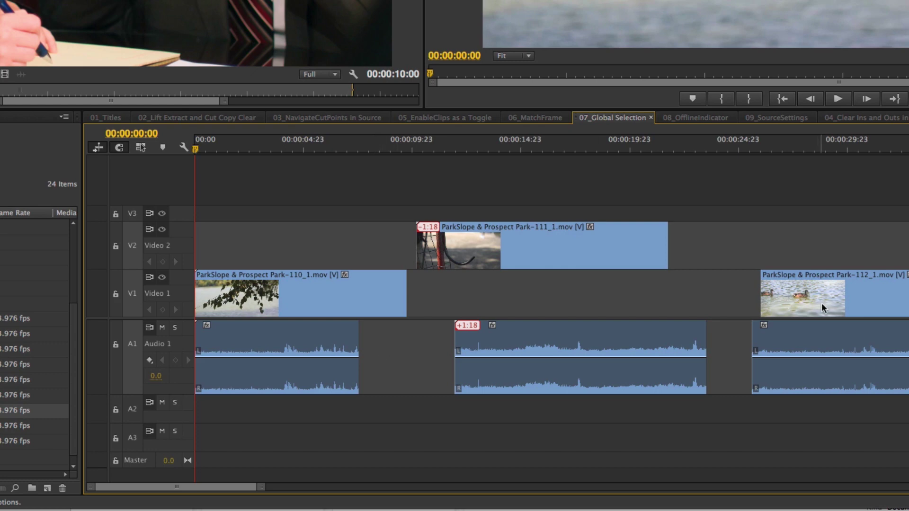
left_click_drag(812, 299, 779, 296)
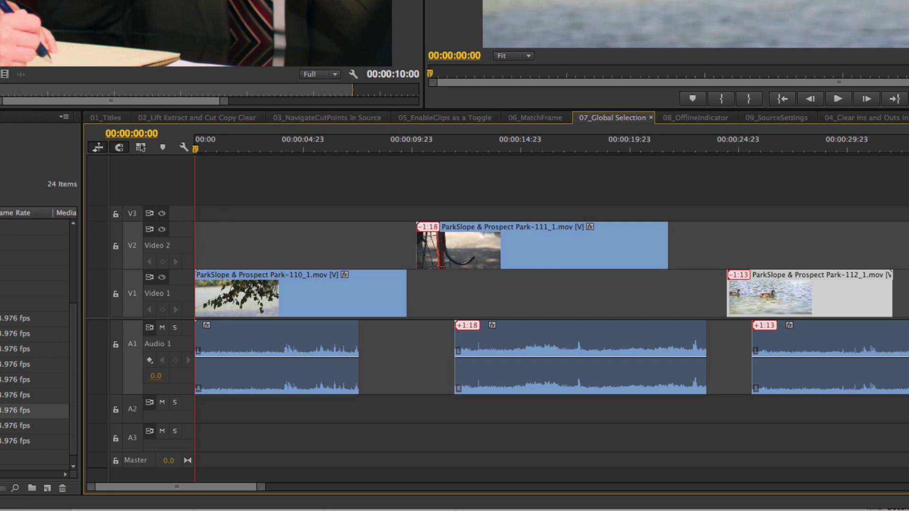
left_click(28, 425)
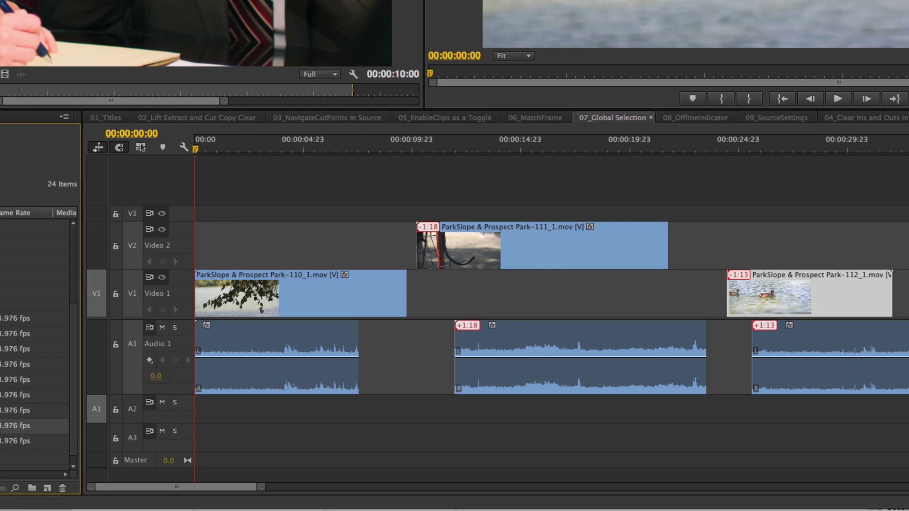
key("Return")
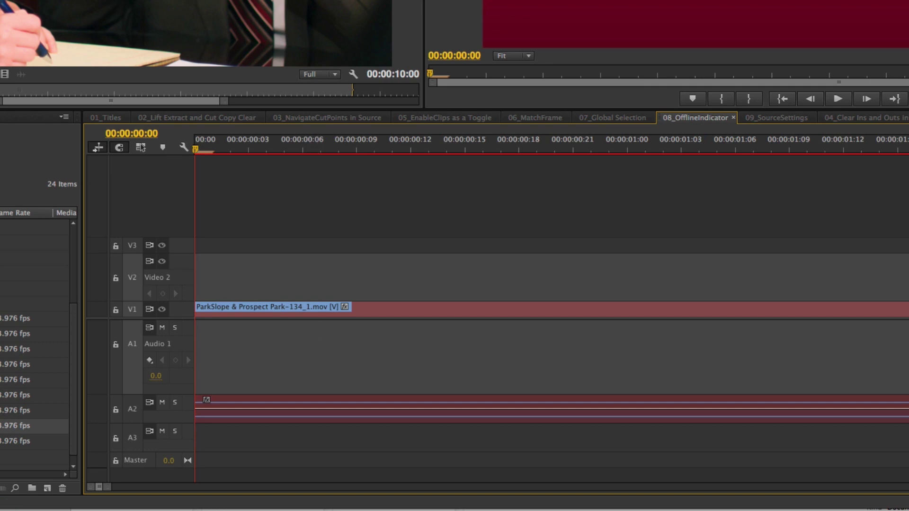
Step: Jump to the next sequence tab, 09_SourceSettings, with Ctrl+Shift+Period
key("ctrl+shift+period")
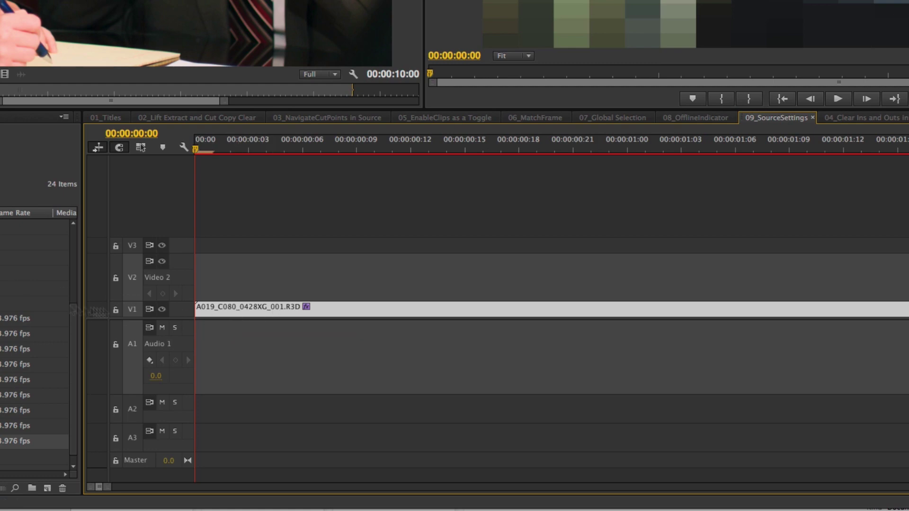
Step: Open Source Settings for the A019_C080_0428XG_001.R3D clip on V1
right_click(255, 307)
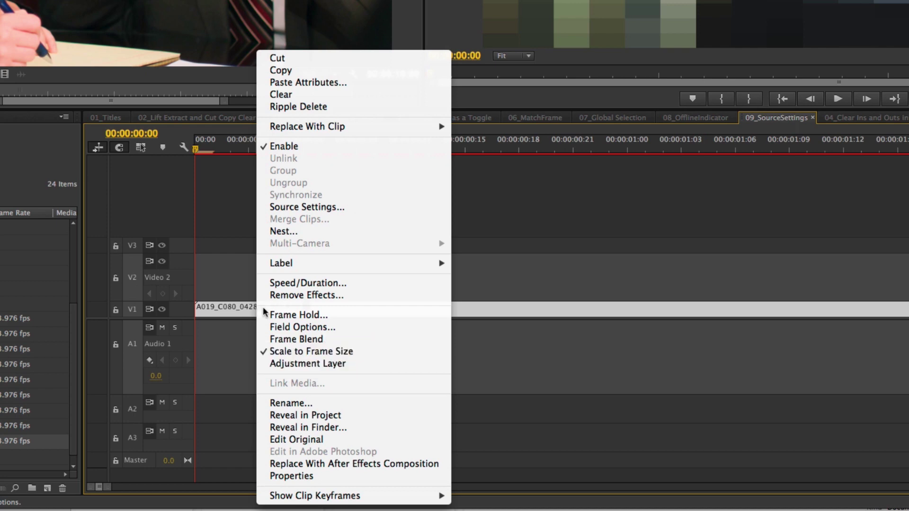
left_click(318, 208)
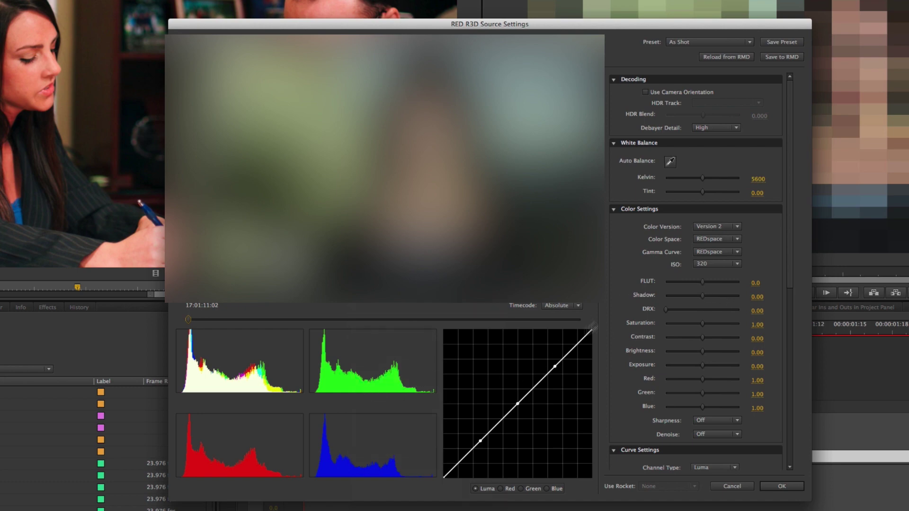
Step: Lower the R3D clip's Kelvin to 1800 with negative tint and apply the settings
left_click_drag(706, 182, 666, 192)
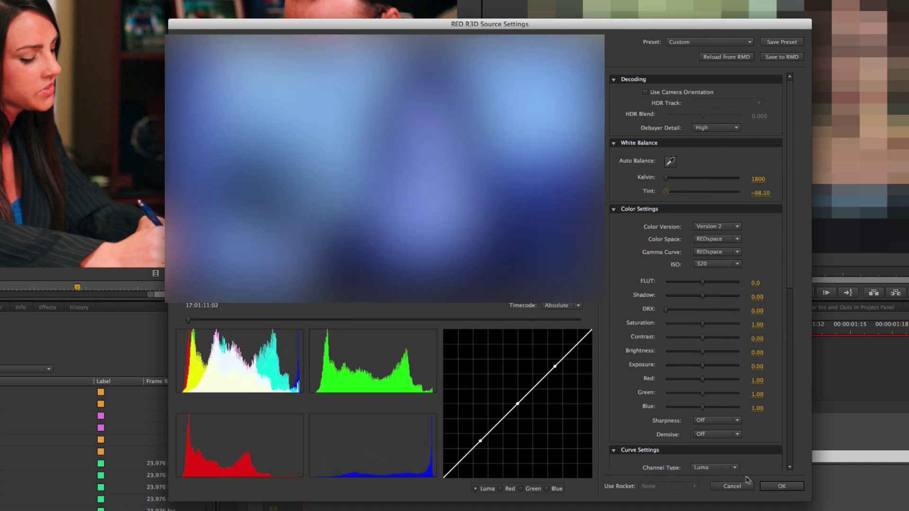
left_click(777, 489)
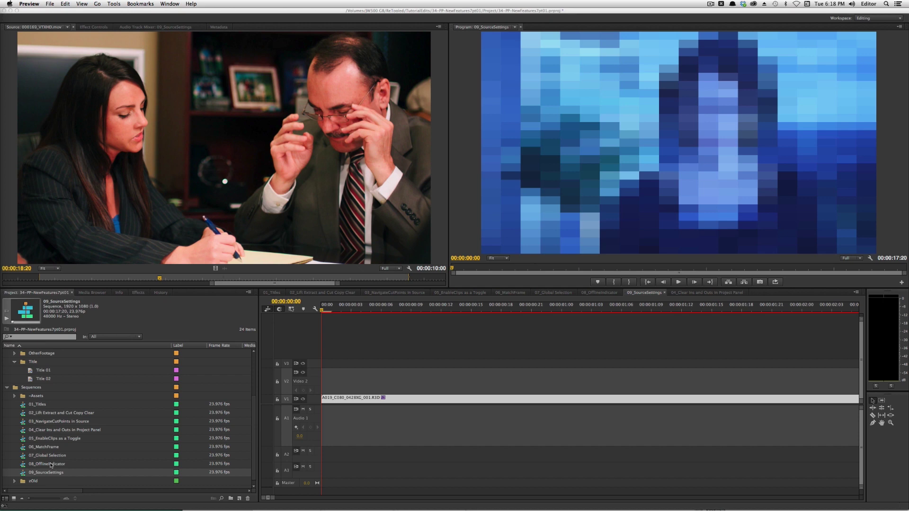
Step: Open 08_OfflineIndicator, select its offline video and audio clips, and bring up Link Media for the sequence
double_click(51, 464)
left_click_drag(457, 368, 365, 461)
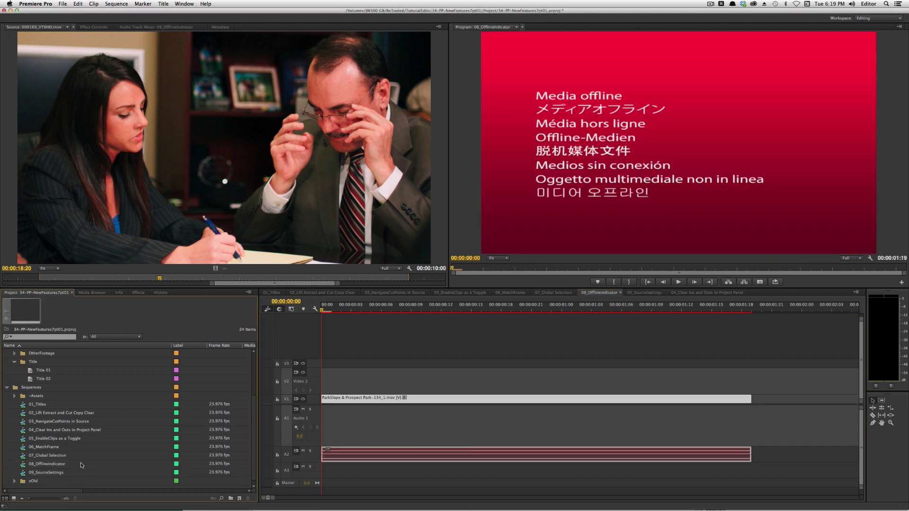
mouse_move(57, 466)
right_click(58, 466)
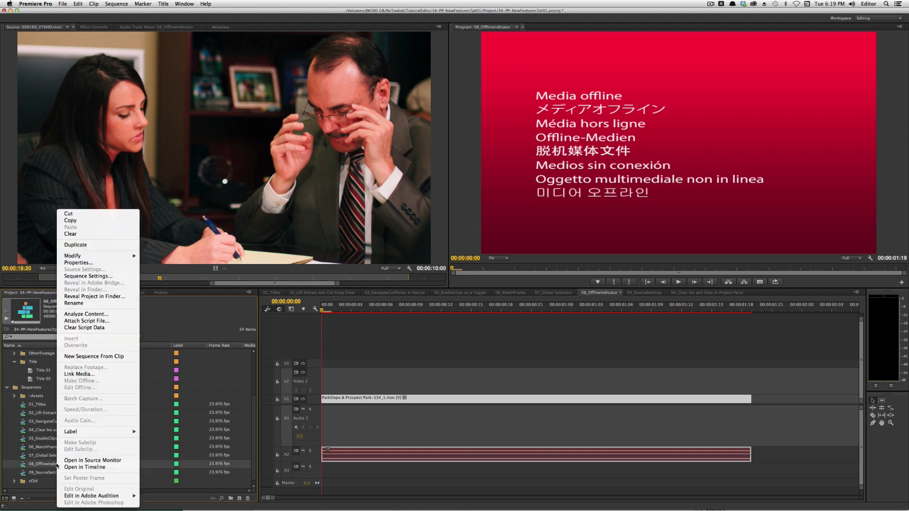
left_click(80, 374)
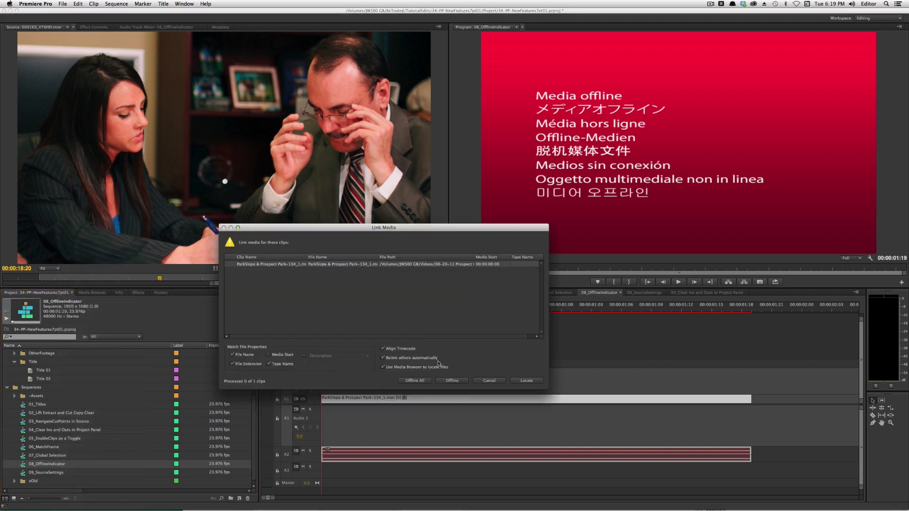
Step: Locate and confirm the ParkSlope & Prospect Park-134_1.mov file, then deselect the relinked clips
left_click(525, 382)
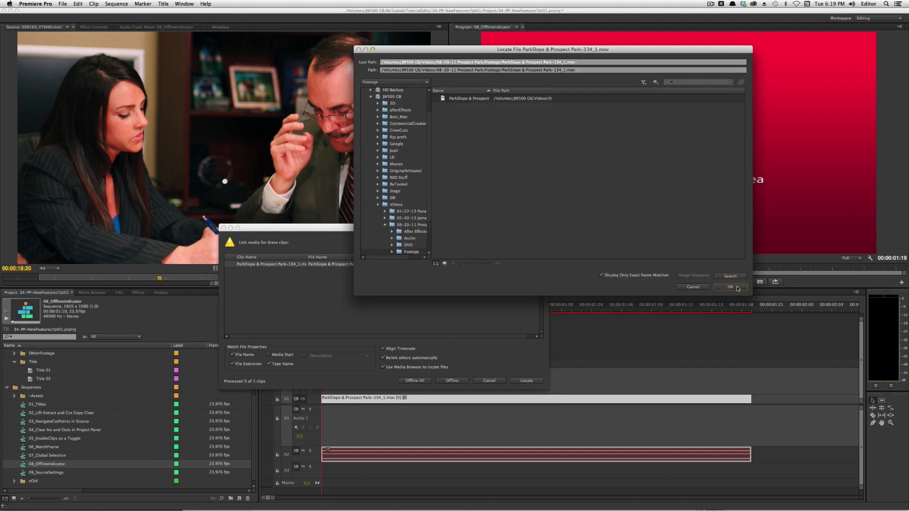
left_click(737, 288)
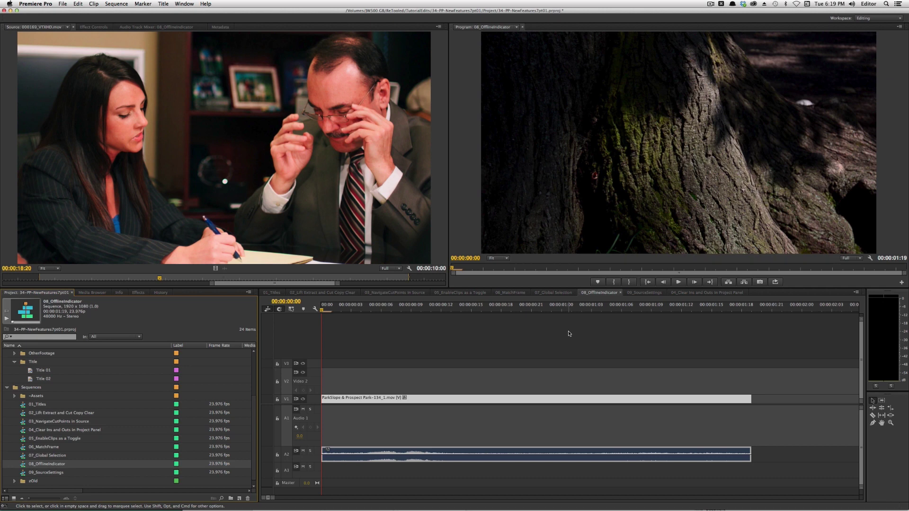
left_click(385, 422)
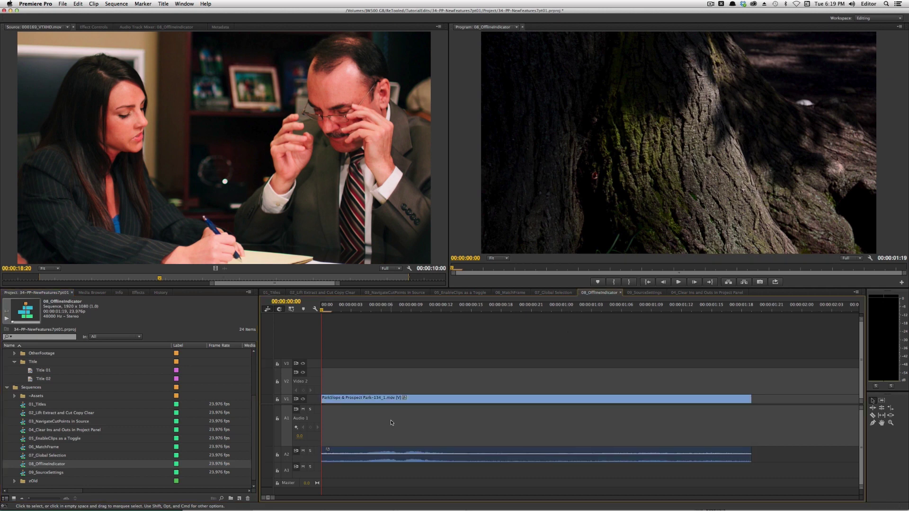
left_click(371, 402)
right_click(361, 397)
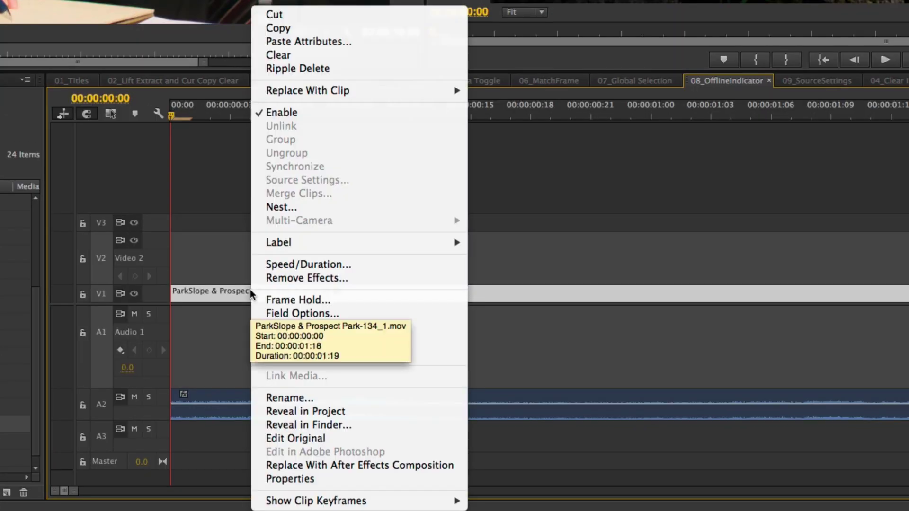
left_click(336, 425)
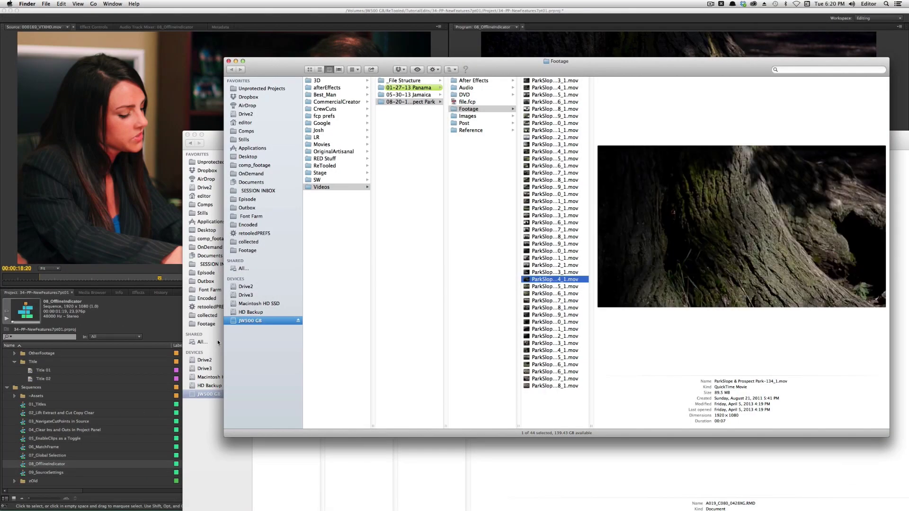
left_click(143, 320)
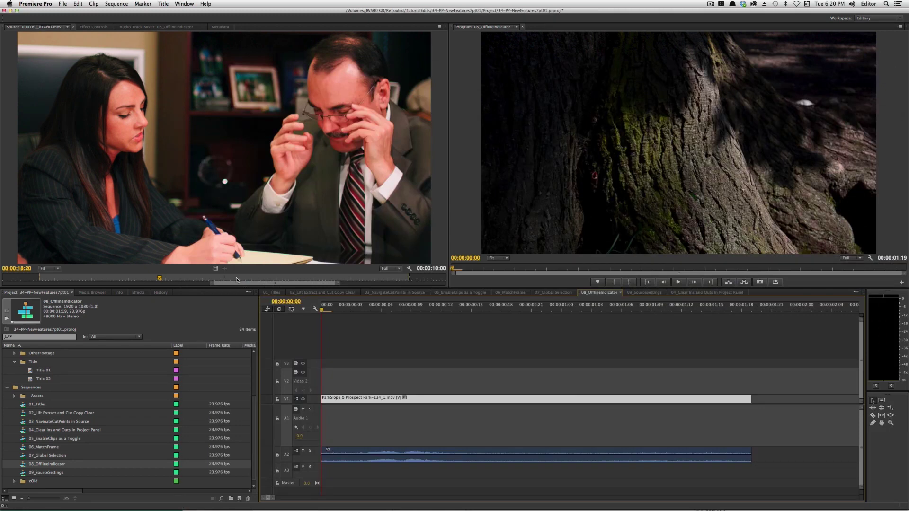
Step: Assign Ctrl+Shift+M to Toggle Source/Program Monitor Focus in Keyboard Shortcuts and save
key("super+alt+k")
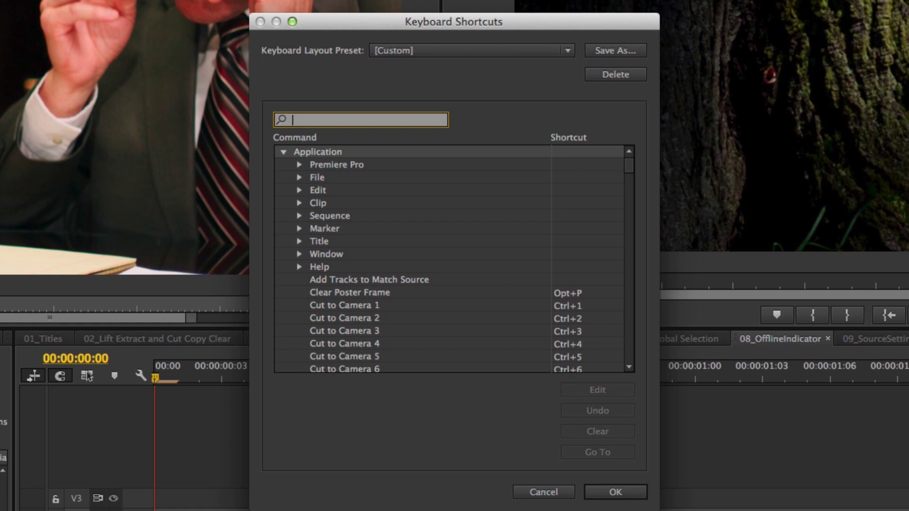
type("toggle")
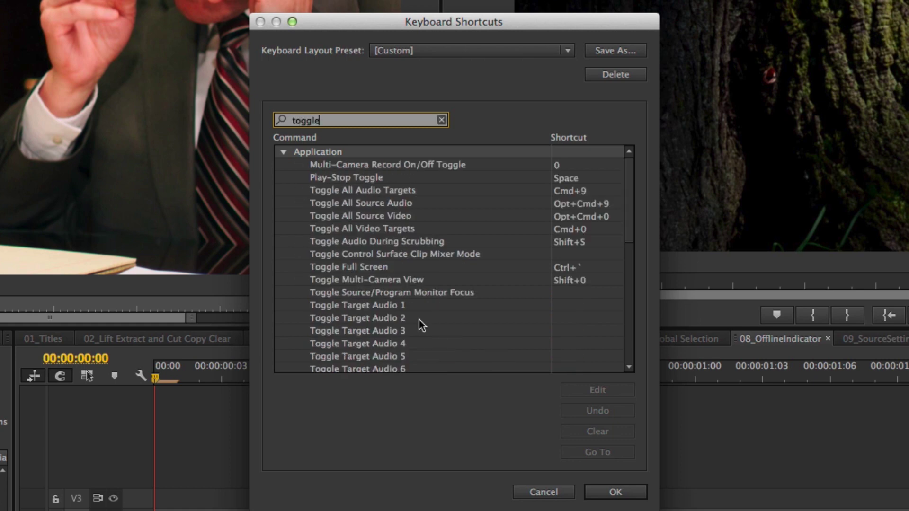
left_click(479, 296)
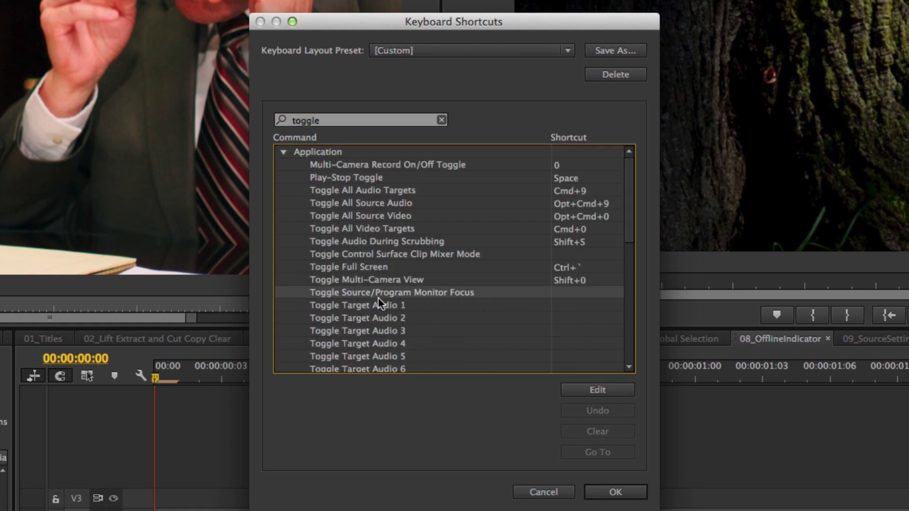
left_click(560, 294)
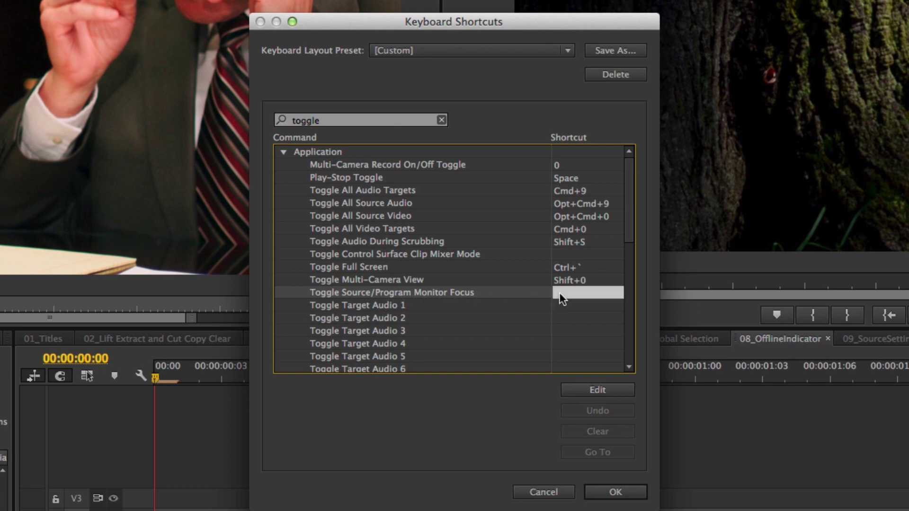
key("ctrl+shift+m")
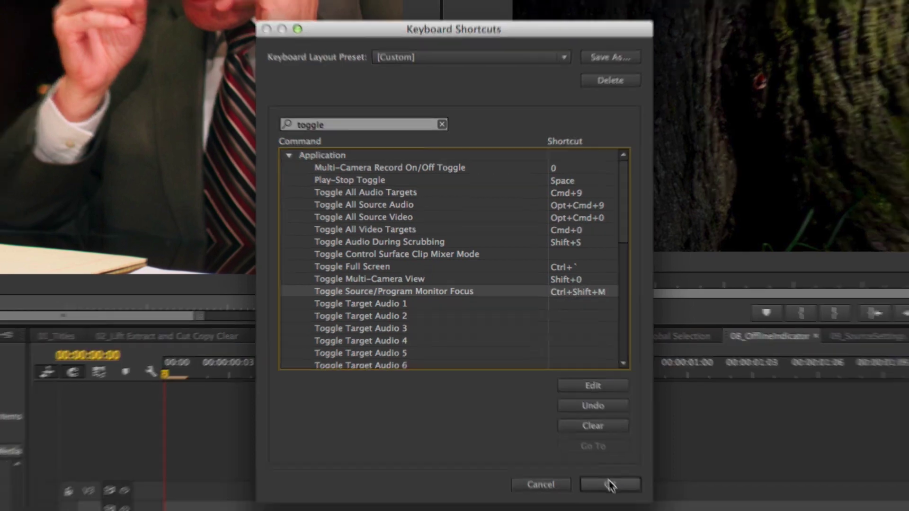
left_click(616, 492)
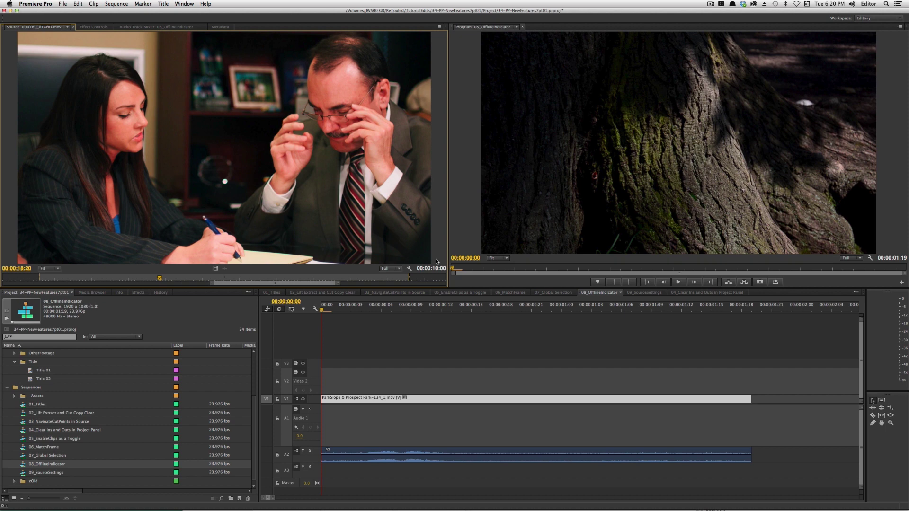
Step: Test Ctrl+Shift+M monitor focus, then mark In at 00:00:21:20 and Out at 00:00:22:12 in the source clip
key("ctrl+shift+m")
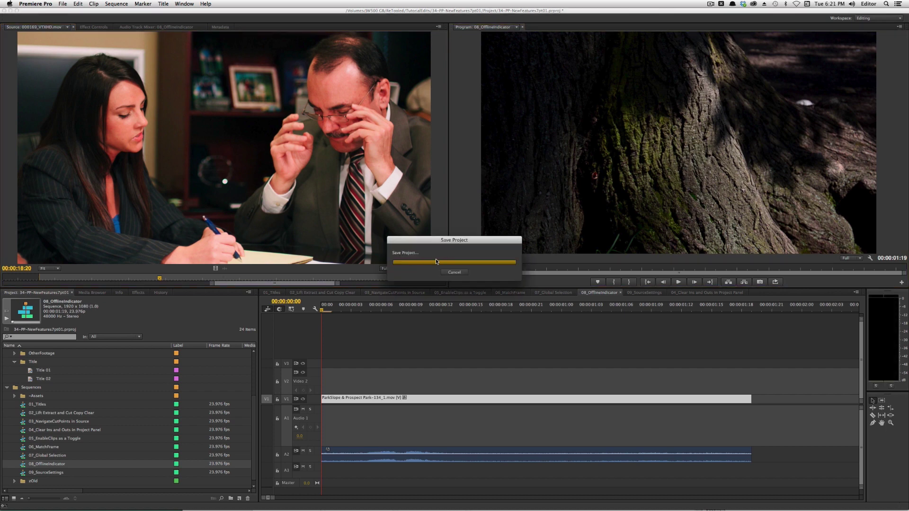
key("ctrl+shift+m")
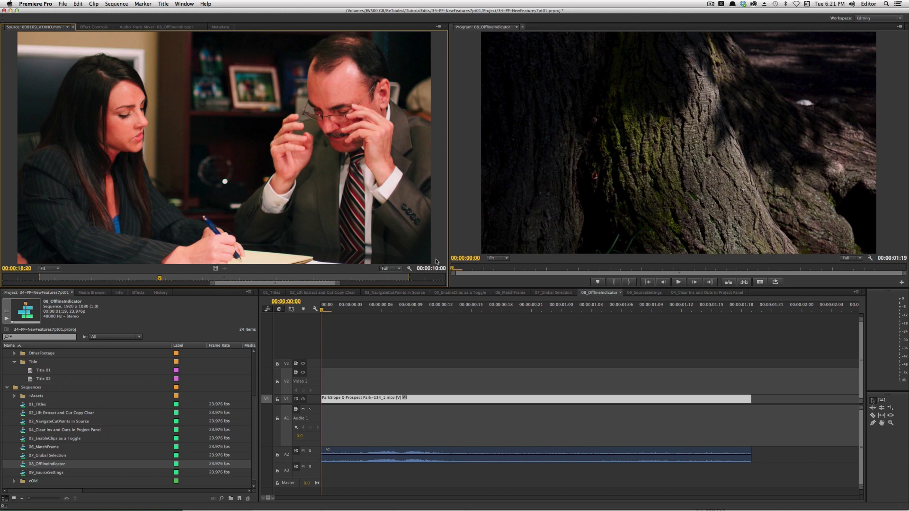
left_click(271, 279)
key("i")
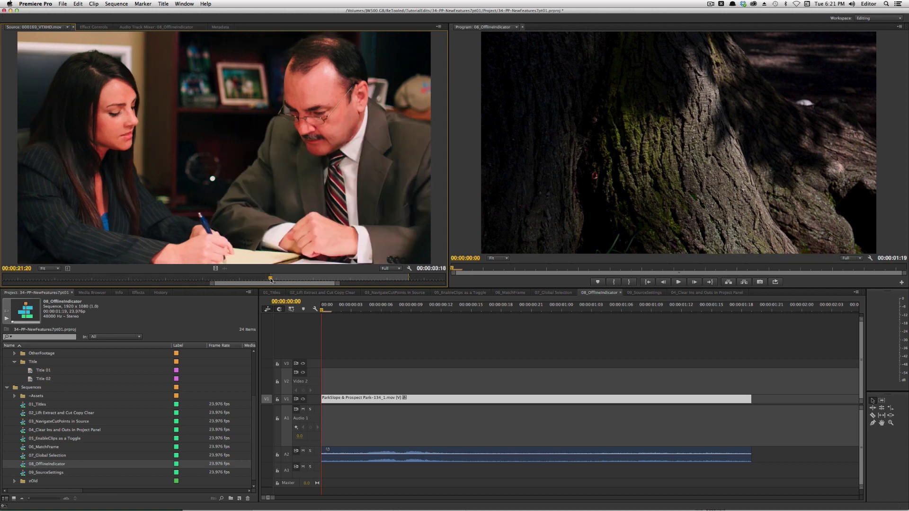
key("o")
left_click(295, 279)
key("o")
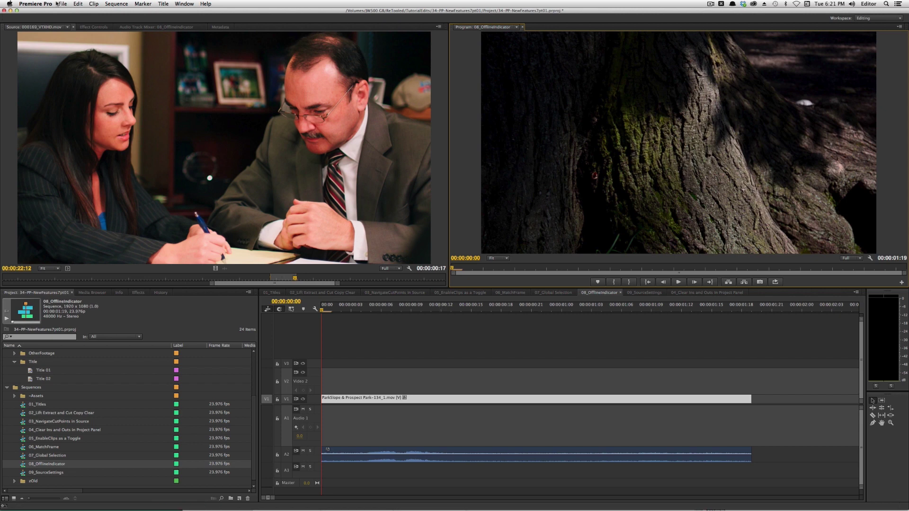
left_click(36, 4)
Step: Open Premiere Pro > Preferences > General
mouse_move(94, 23)
left_click(124, 23)
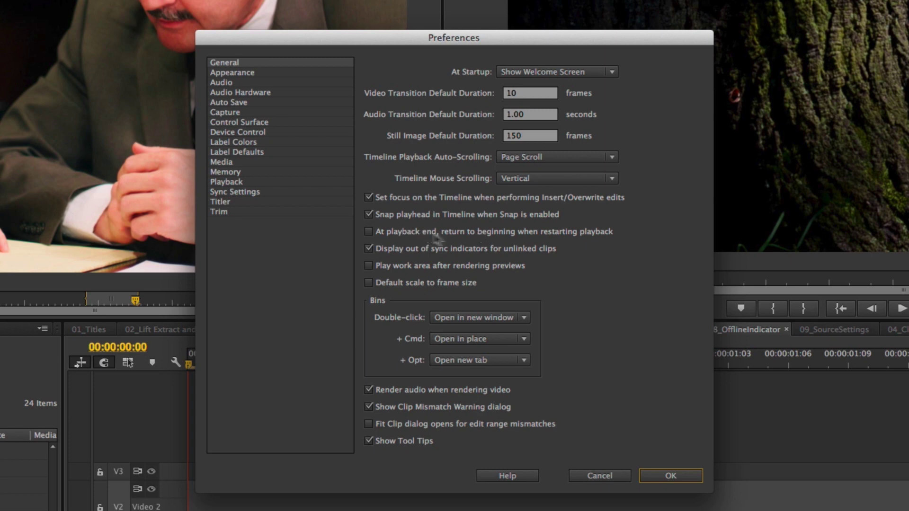
Step: Enable 'At playback end, return to beginning' and test it by playing the sequence through and restarting
left_click(510, 231)
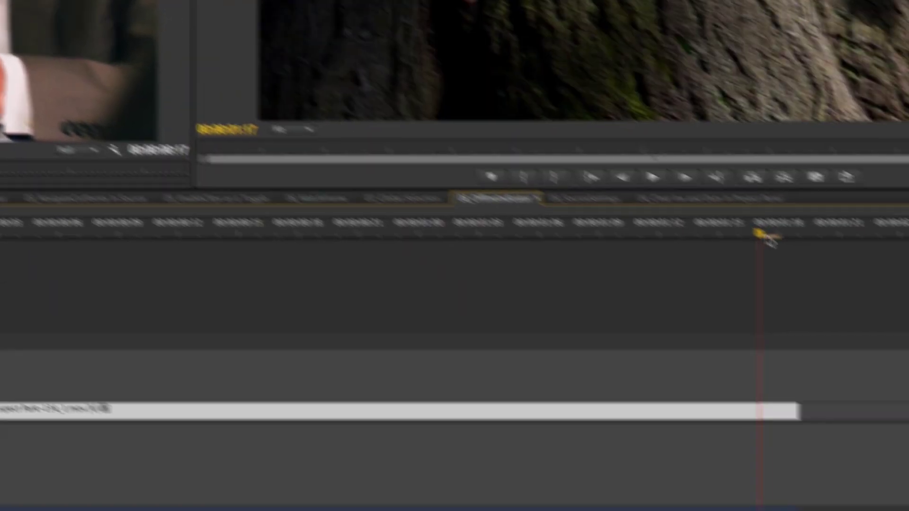
key("space")
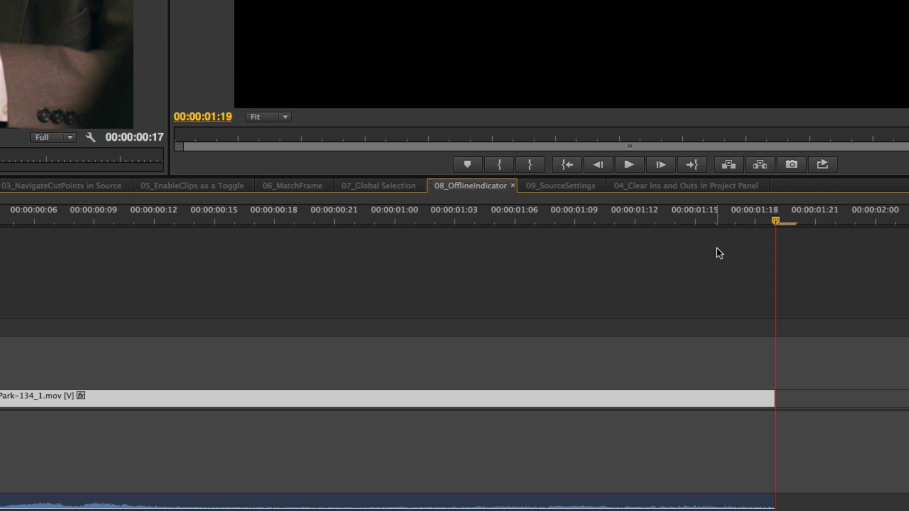
key("space")
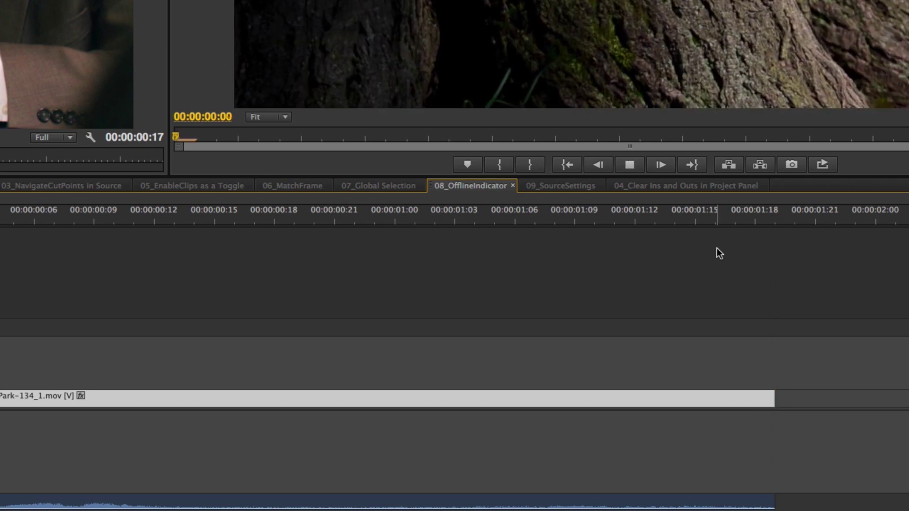
key("space")
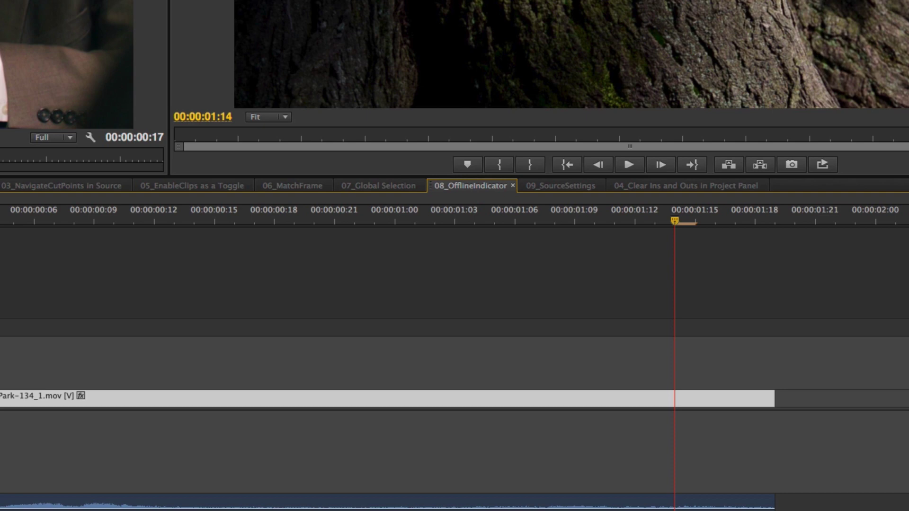
Step: Turn return-to-beginning back off in Preferences and play through to the clip's end
key("super+comma")
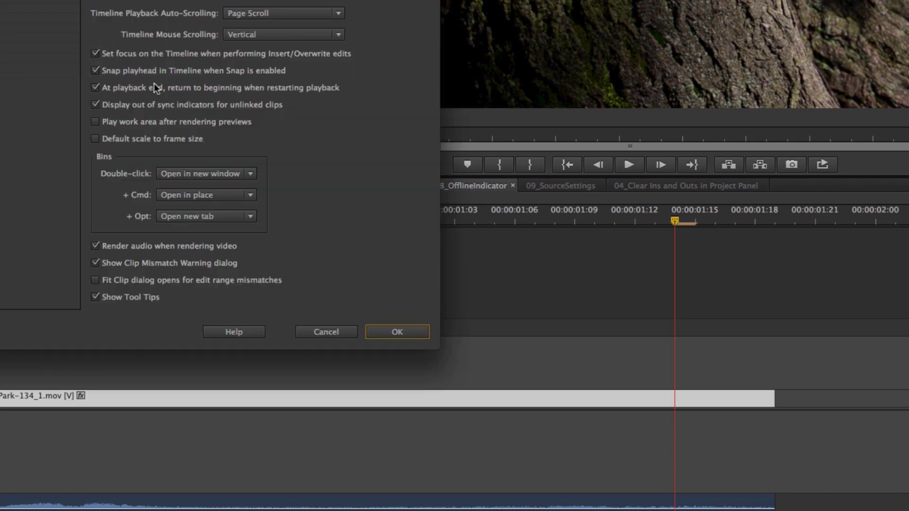
left_click(396, 331)
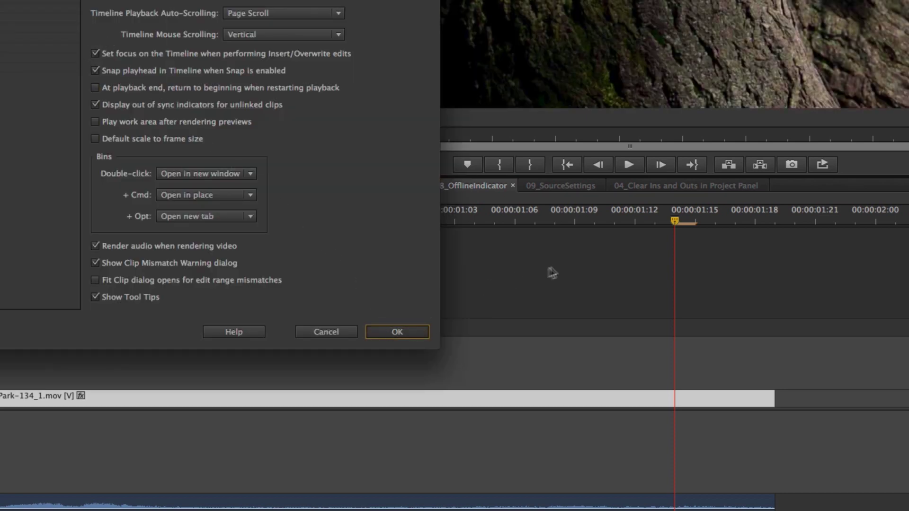
left_click(612, 223)
key("space")
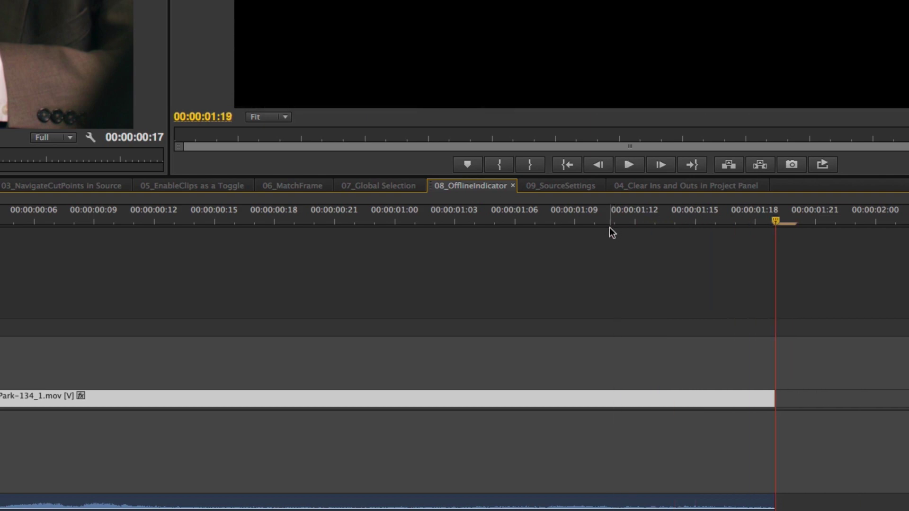
Step: Set the 08_OfflineIndicator sequence start time to 01:00:00:00 and make it the default for future sequences
left_click(611, 266)
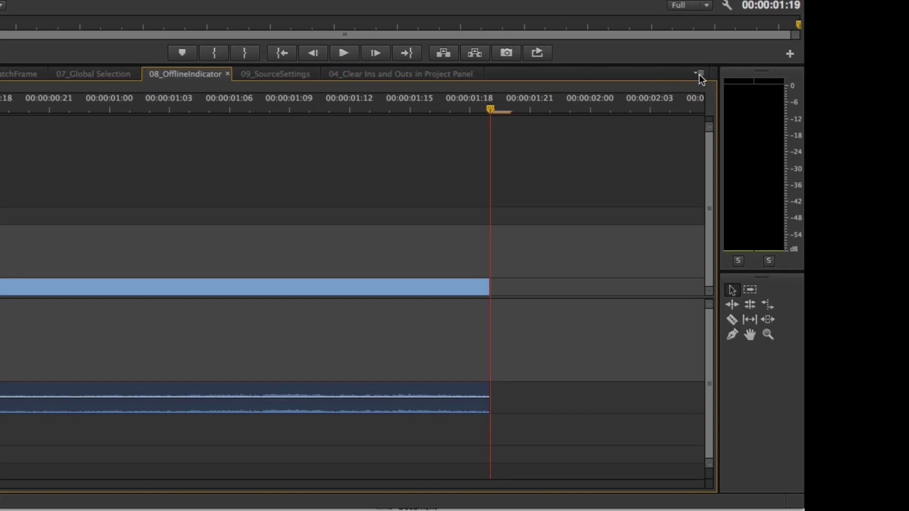
left_click(700, 75)
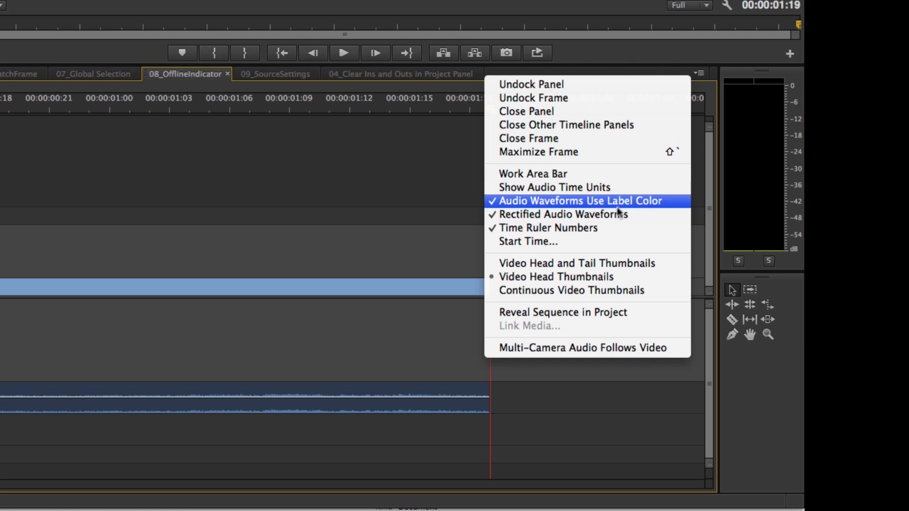
left_click(611, 242)
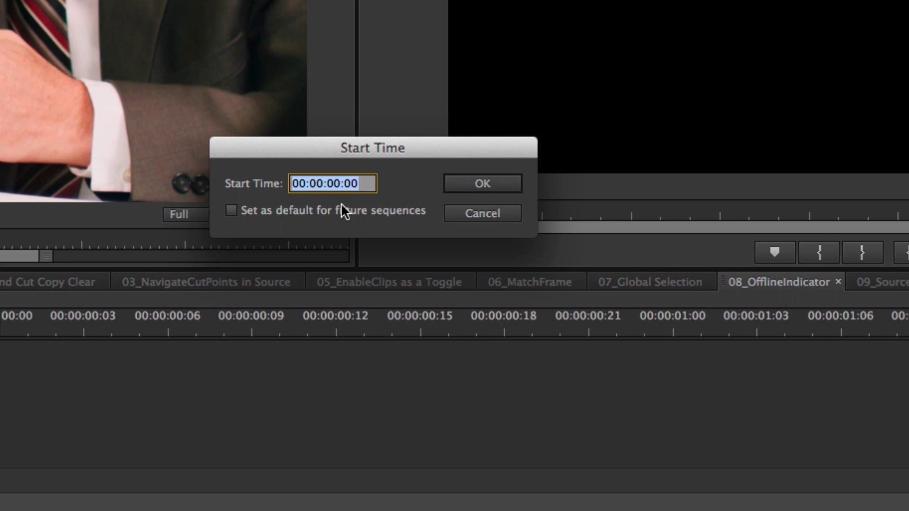
left_click(307, 184)
key("BackSpace")
type("1")
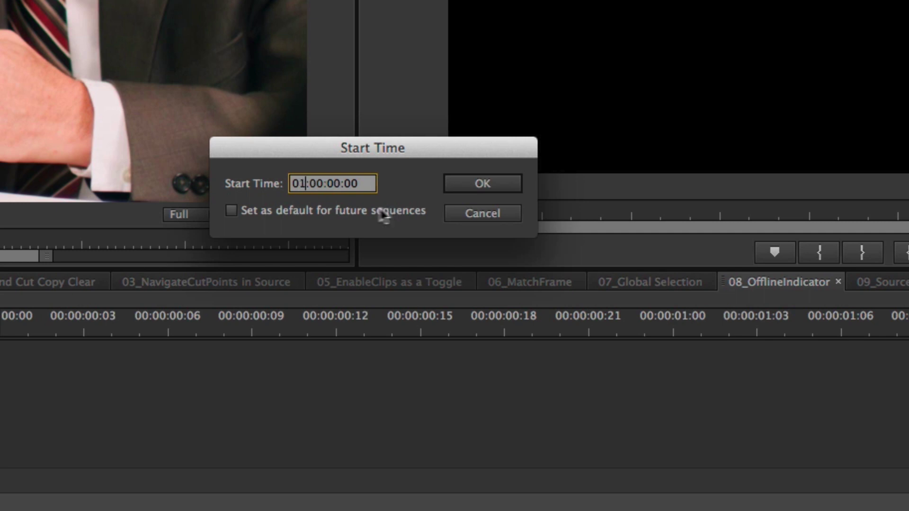
left_click(276, 211)
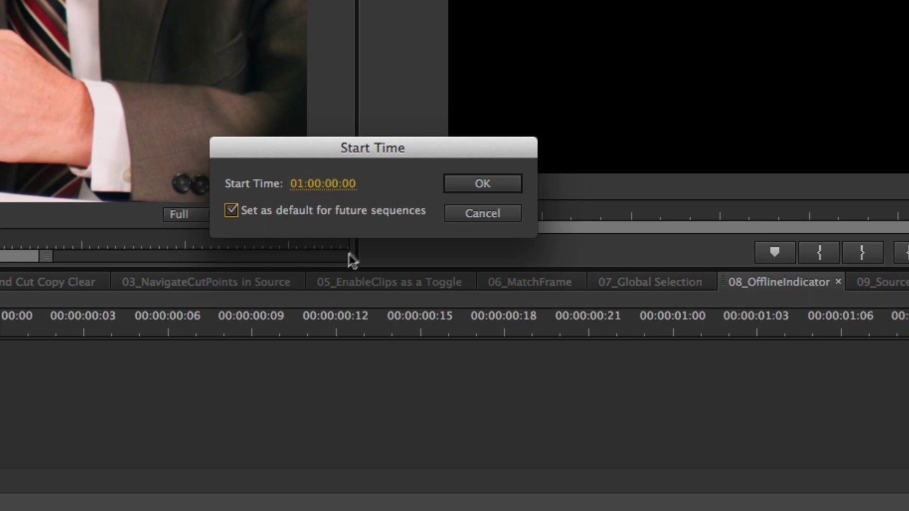
left_click(486, 182)
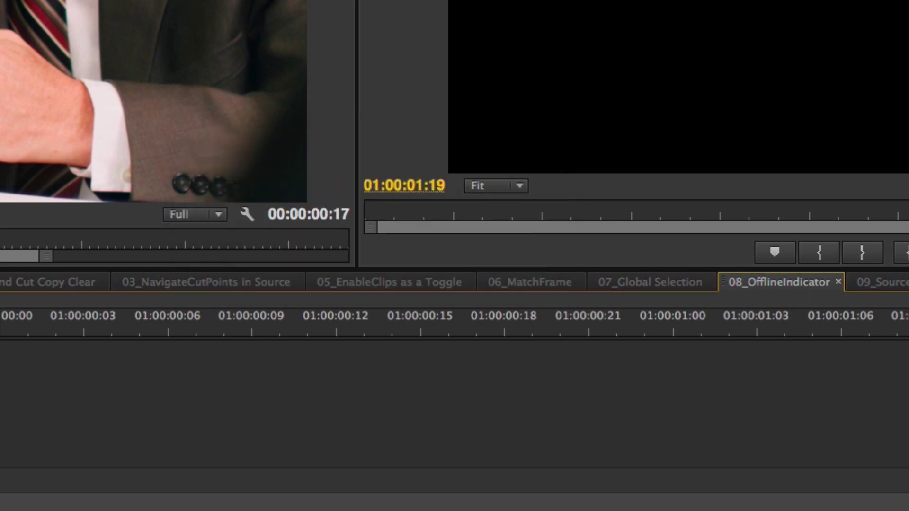
Step: Create Sequence 04 from the Project panel with default settings, starting at 01:00:00:00
right_click(284, 429)
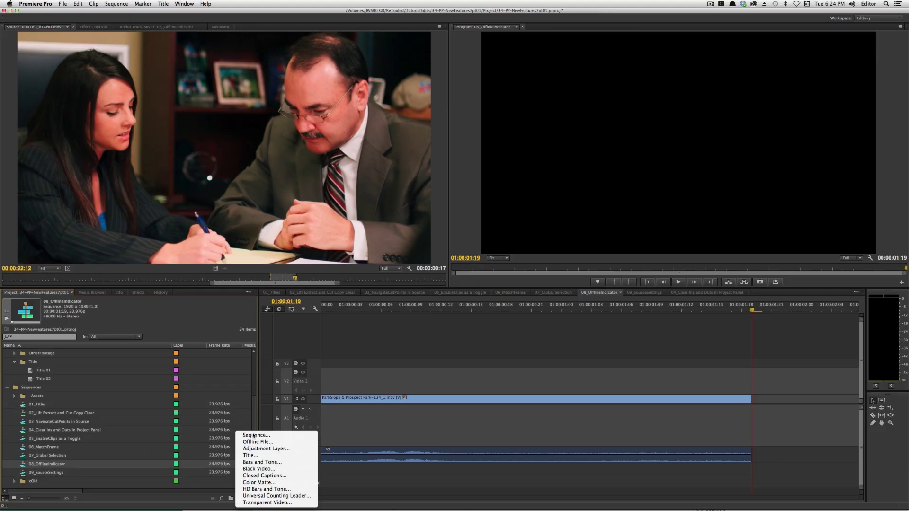
left_click(274, 433)
left_click(550, 377)
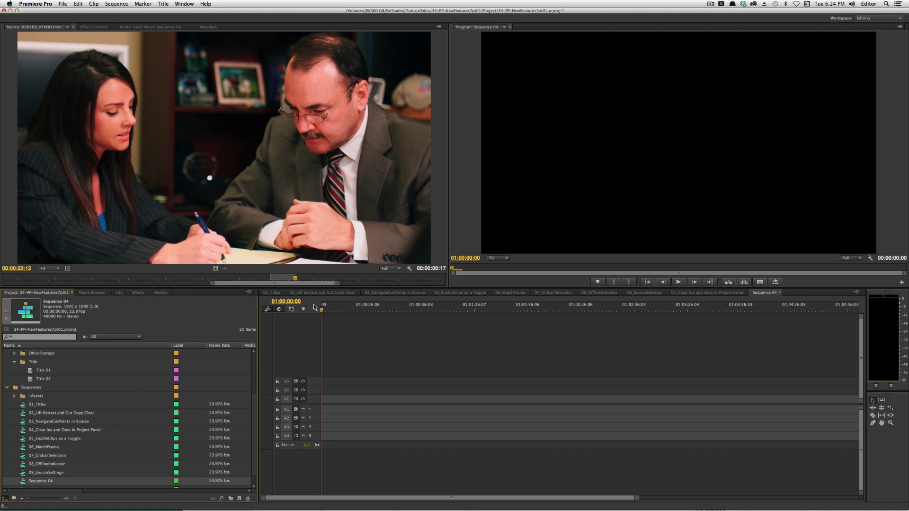
Step: Drag ParkSlope & Prospect Park-166_1.mov from Finder into Premiere's Source monitor
key("super+Tab")
key("super+Tab")
key("super+Tab")
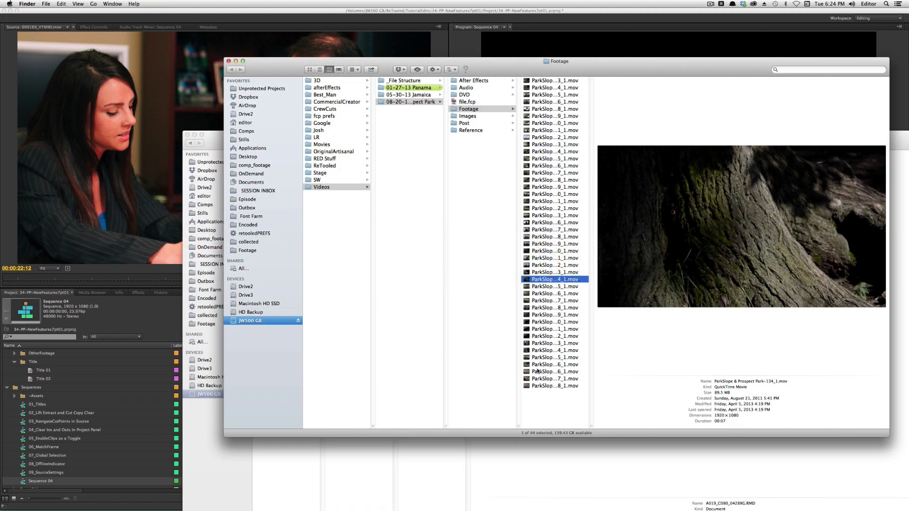
left_click(558, 372)
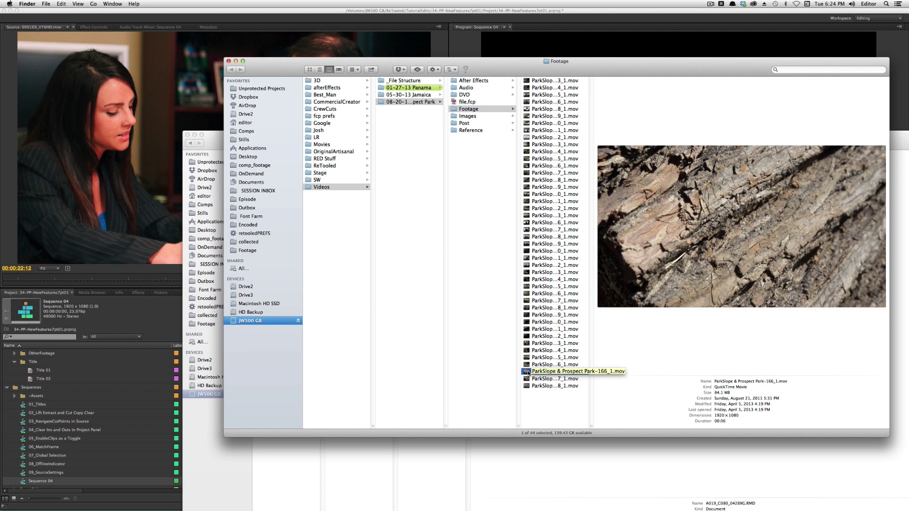
left_click_drag(529, 372, 128, 201)
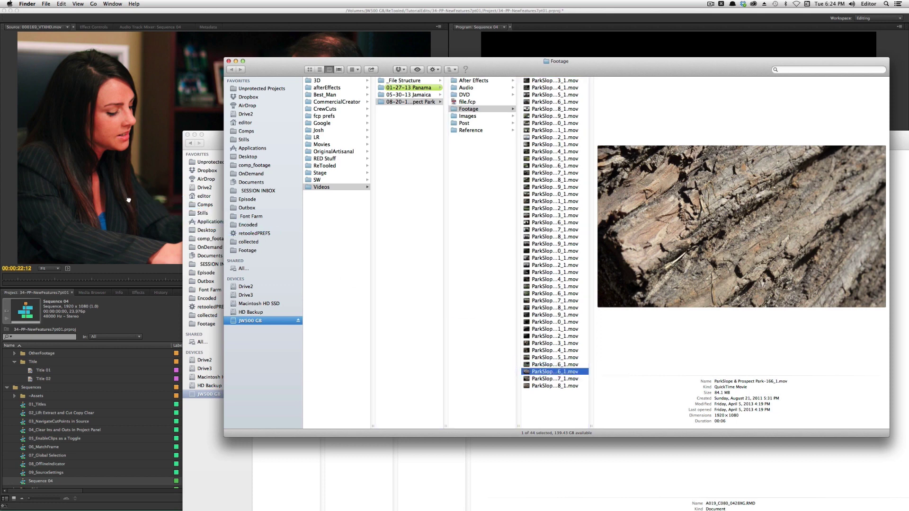
left_click(129, 203)
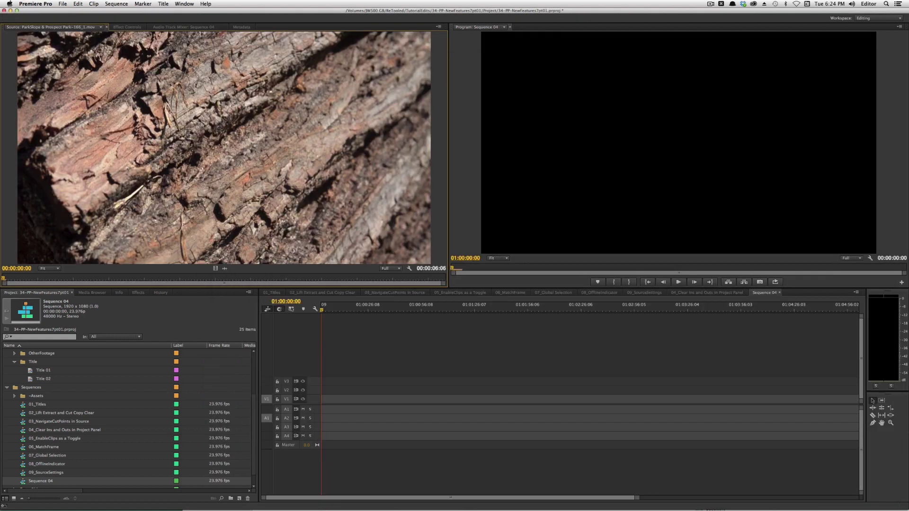
Step: Mark In at 00:00:01:06 and Out at 00:00:02:15 on the bark clip, then place it on V1
scroll(141, 378, "up", 5)
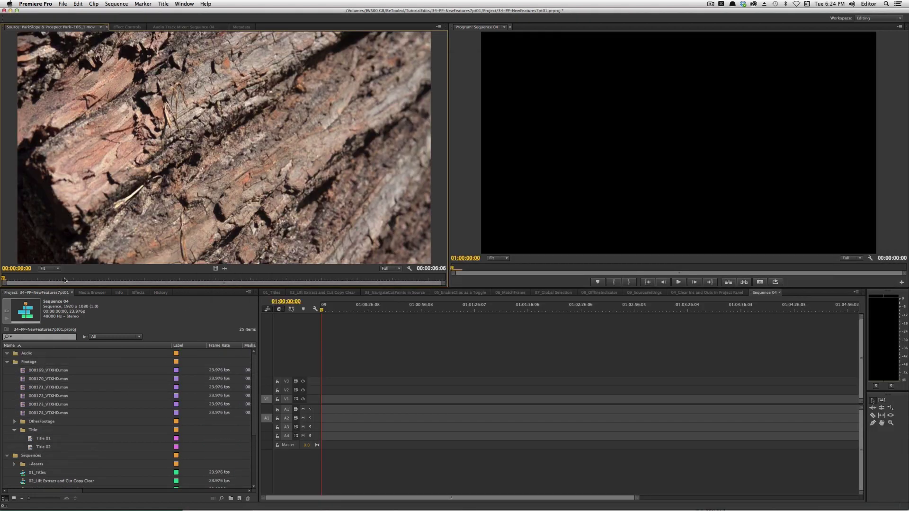
left_click(91, 279)
key("i")
left_click_drag(92, 281, 192, 284)
key("o")
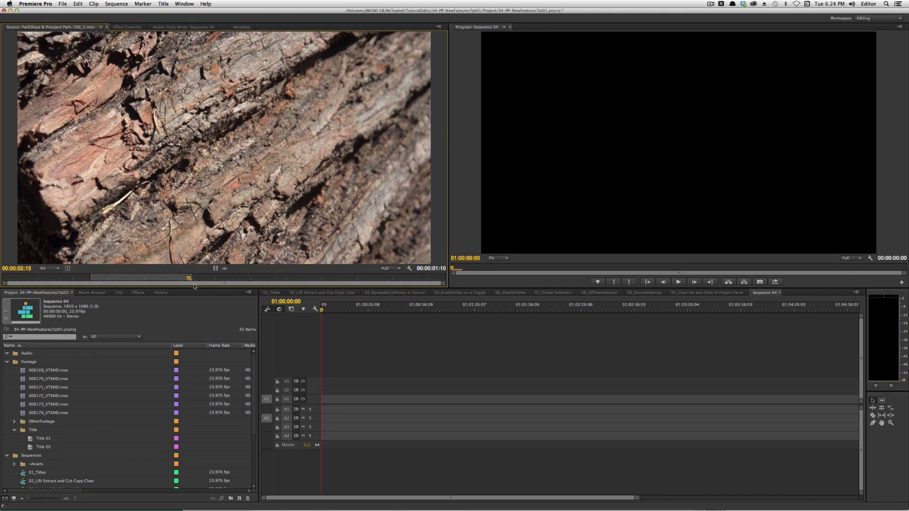
left_click_drag(225, 219, 319, 401)
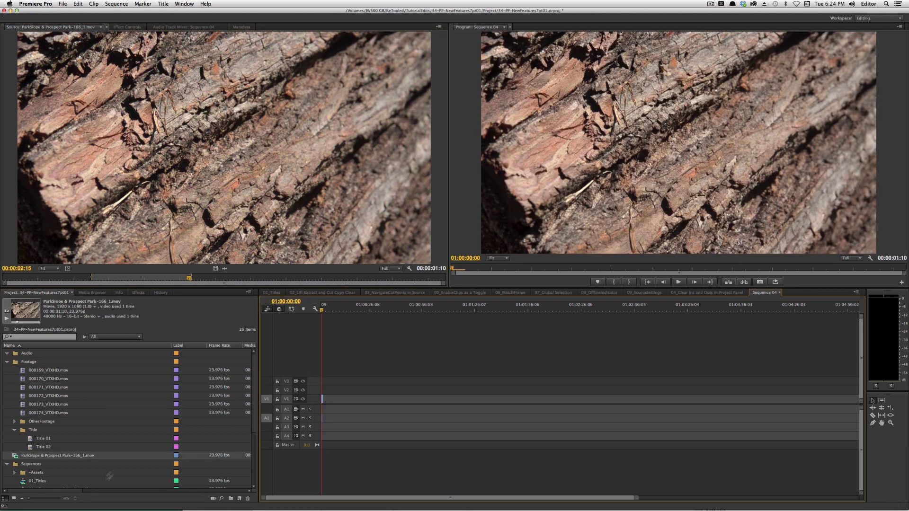